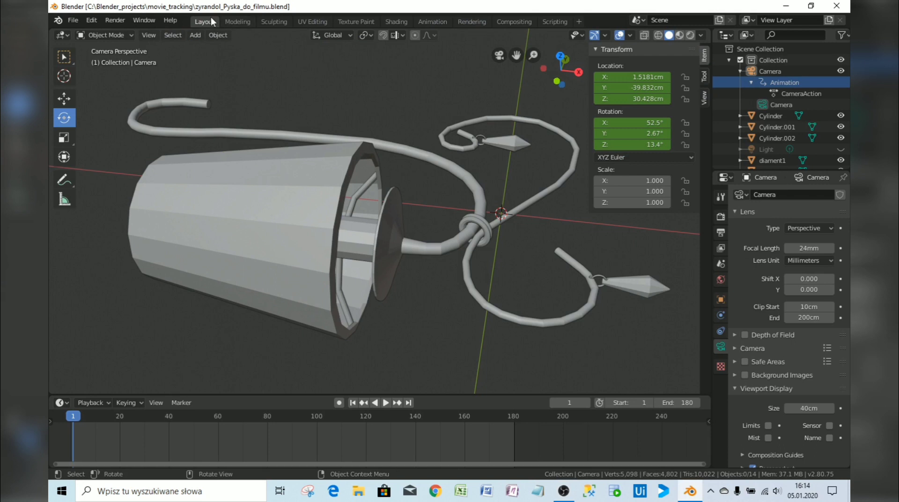
- Switch to the Animation workspace and join the two 3D viewports into a single large one
{"action": "left_click", "coordinate": [436, 22]}
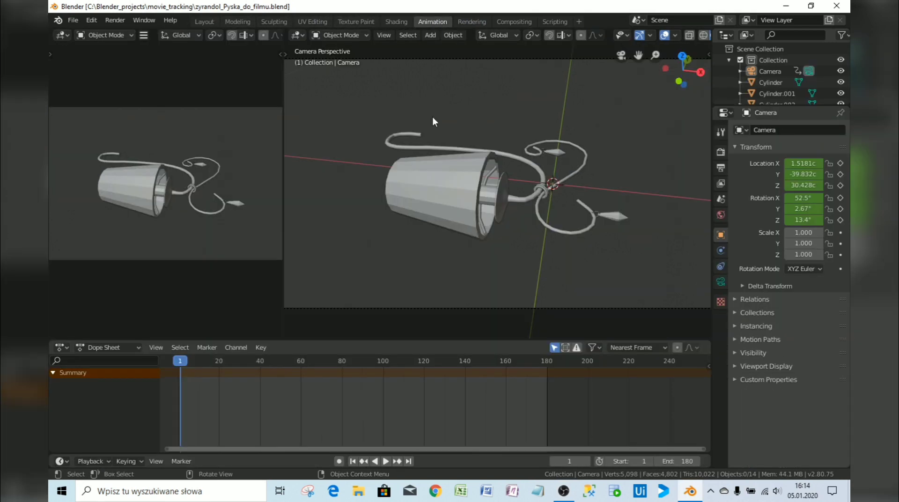
{"action": "right_click", "coordinate": [282, 179]}
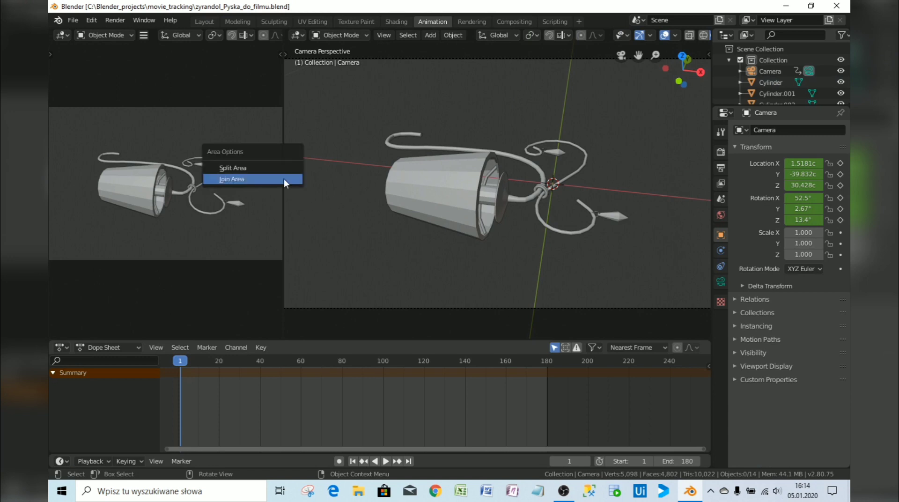
{"action": "left_click", "coordinate": [244, 182]}
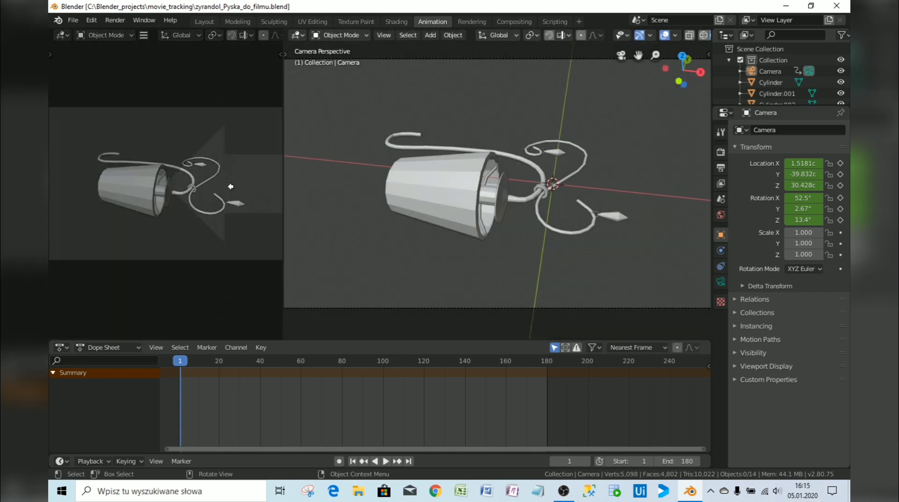
{"action": "left_click", "coordinate": [229, 188]}
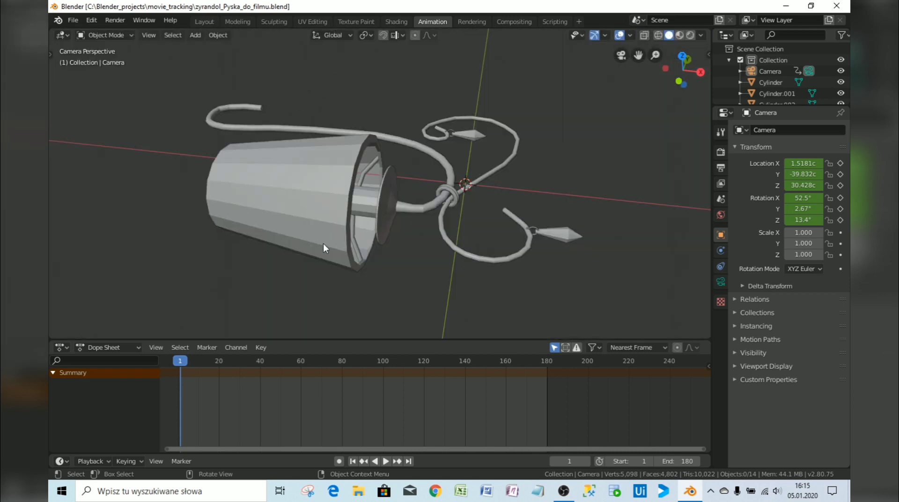
- Play the camera animation around the lamp, stop it and return to the first frame
{"action": "left_click", "coordinate": [386, 461]}
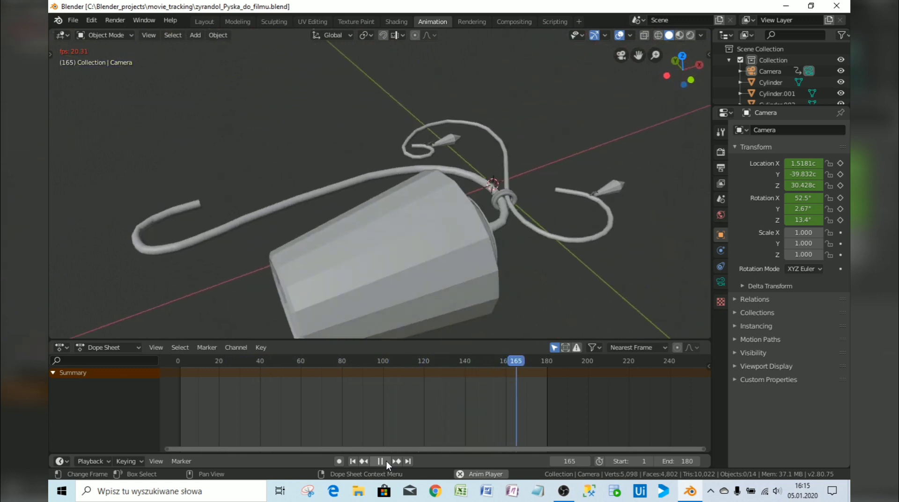
{"action": "left_click", "coordinate": [381, 461]}
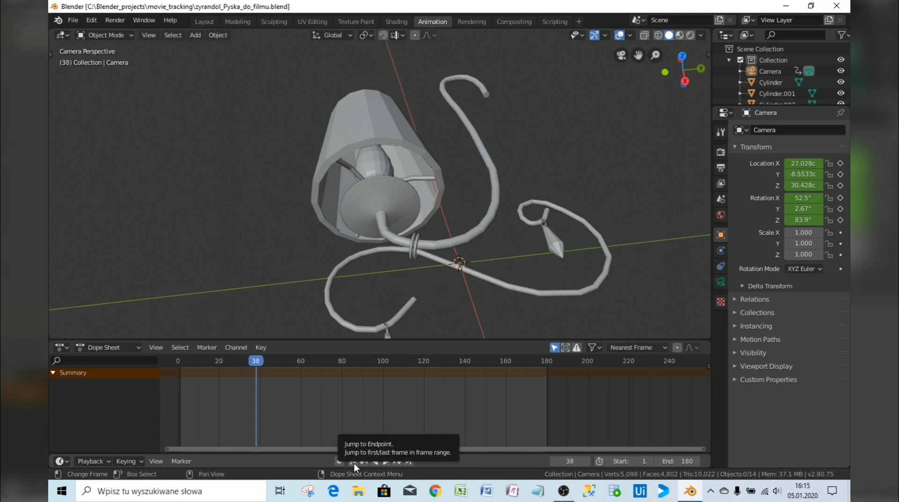
{"action": "left_click", "coordinate": [353, 462]}
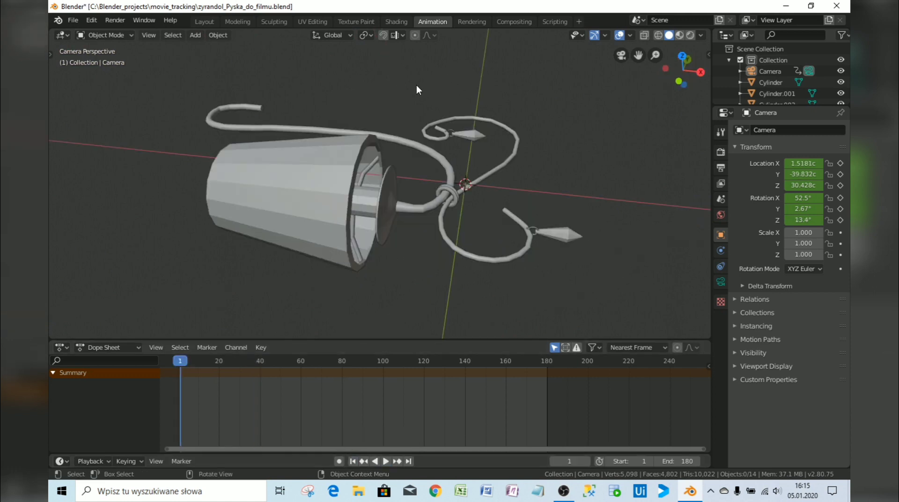
- Go back to the Layout workspace, set the viewport to top orthographic and hide the Camera object
{"action": "left_click", "coordinate": [204, 21]}
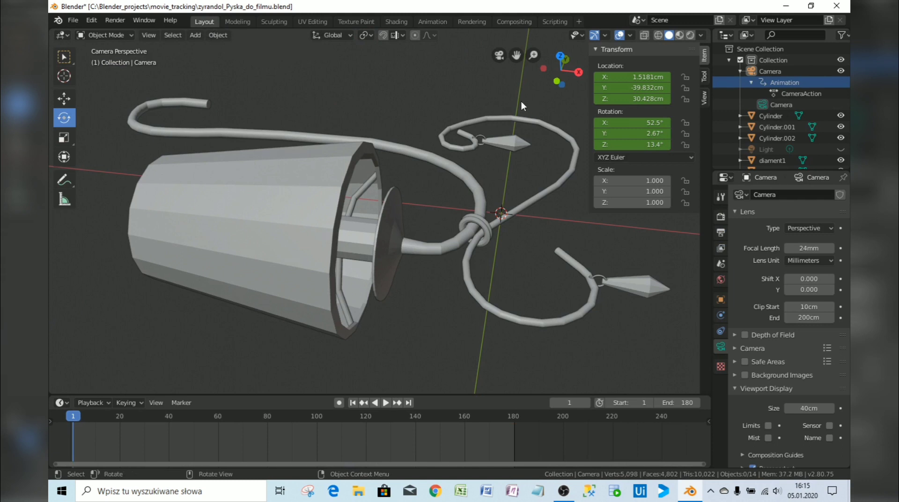
{"action": "left_click", "coordinate": [564, 62]}
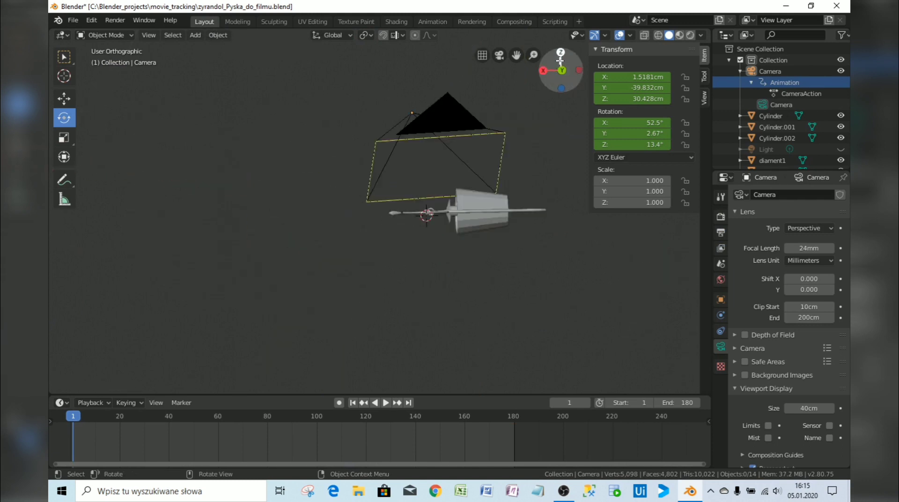
{"action": "left_click", "coordinate": [561, 66]}
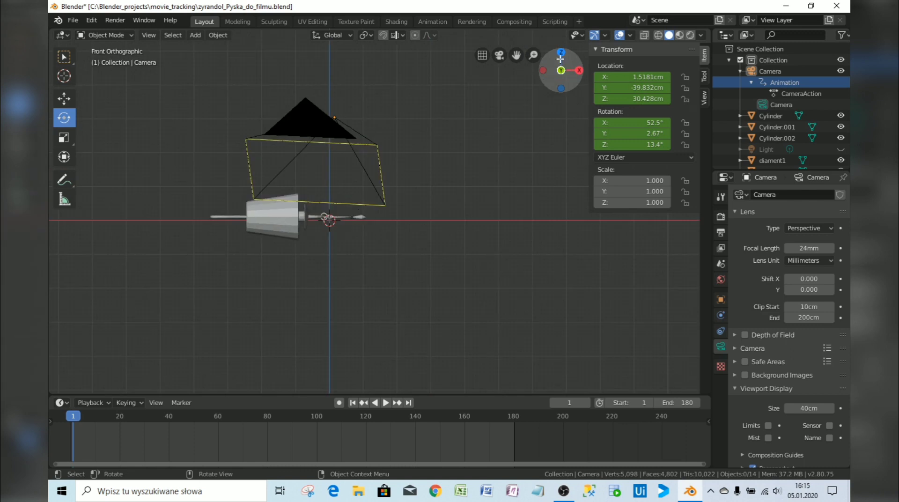
{"action": "left_click", "coordinate": [561, 52]}
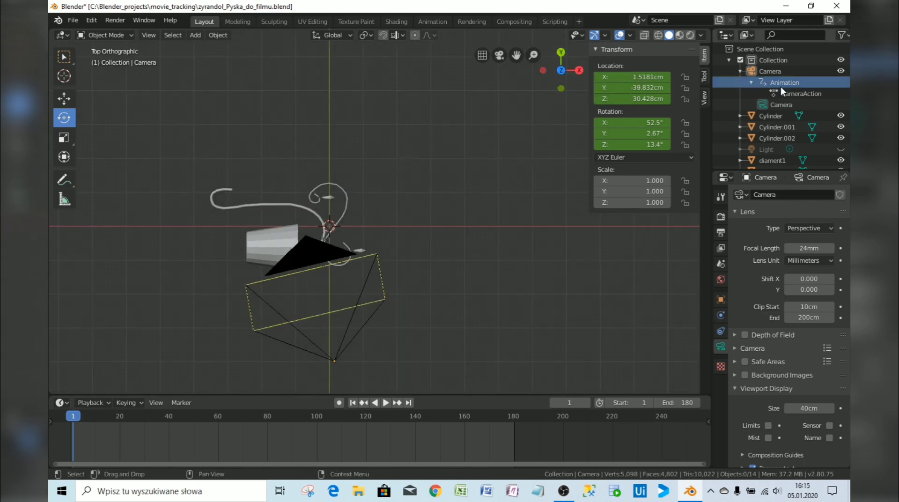
{"action": "left_click", "coordinate": [840, 69]}
- Move the lampshade klosz -11.6 cm along the X axis to uncover the bulb
{"action": "scroll", "coordinate": [260, 241], "scroll_direction": "up", "scroll_amount": 1}
{"action": "scroll", "coordinate": [259, 238], "scroll_direction": "up", "scroll_amount": 3}
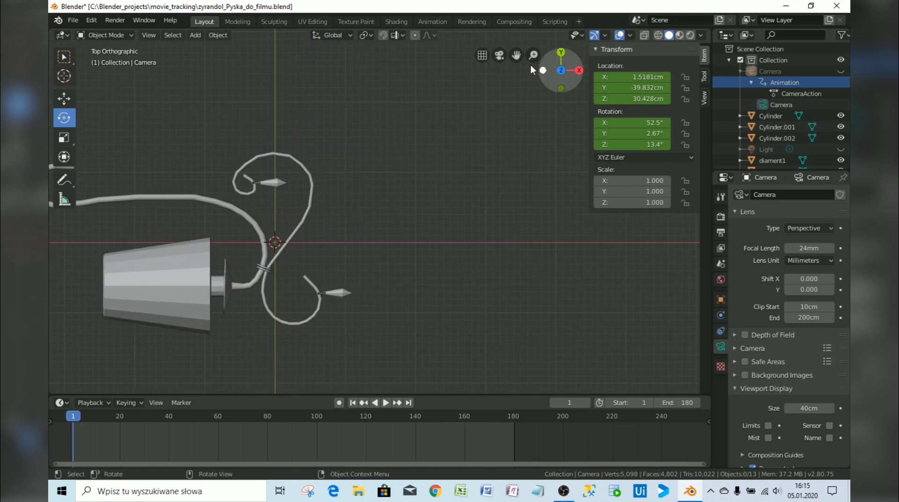
{"action": "left_click_drag", "start_coordinate": [516, 55], "coordinate": [700, 14]}
{"action": "scroll", "coordinate": [378, 209], "scroll_direction": "up", "scroll_amount": 3}
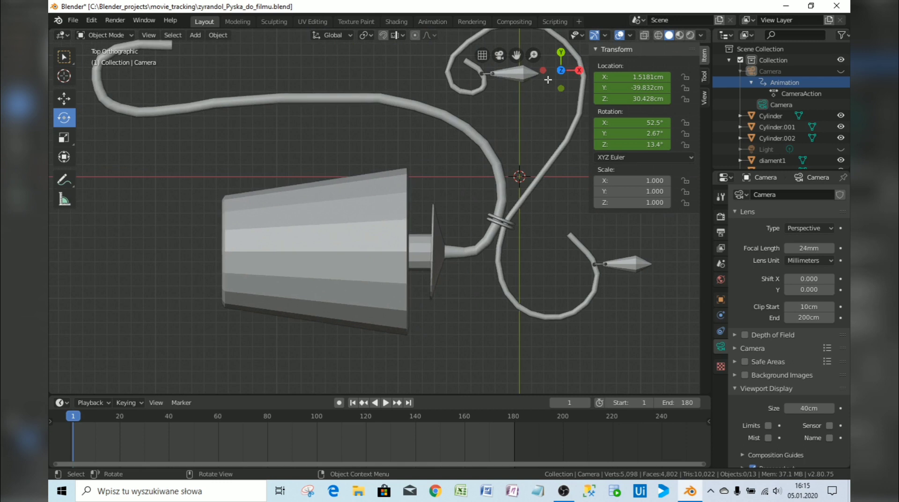
{"action": "left_click_drag", "start_coordinate": [516, 55], "coordinate": [528, 3]}
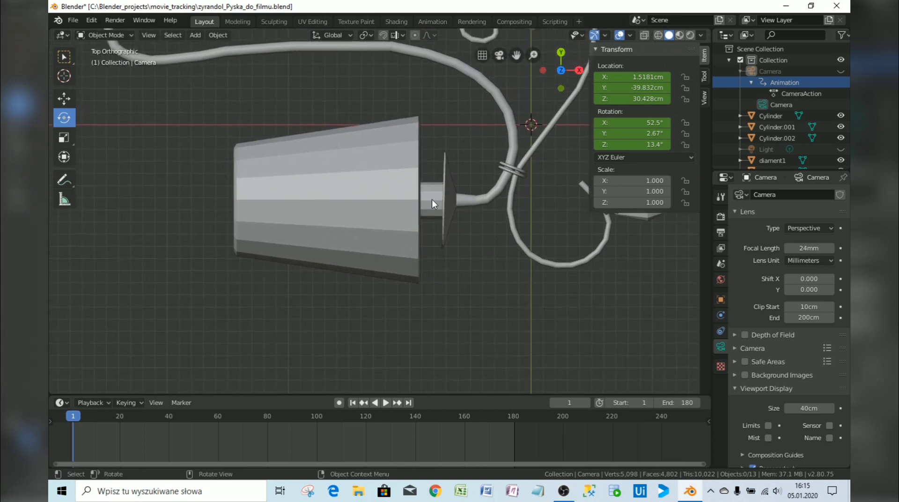
{"action": "scroll", "coordinate": [432, 206], "scroll_direction": "up", "scroll_amount": 1}
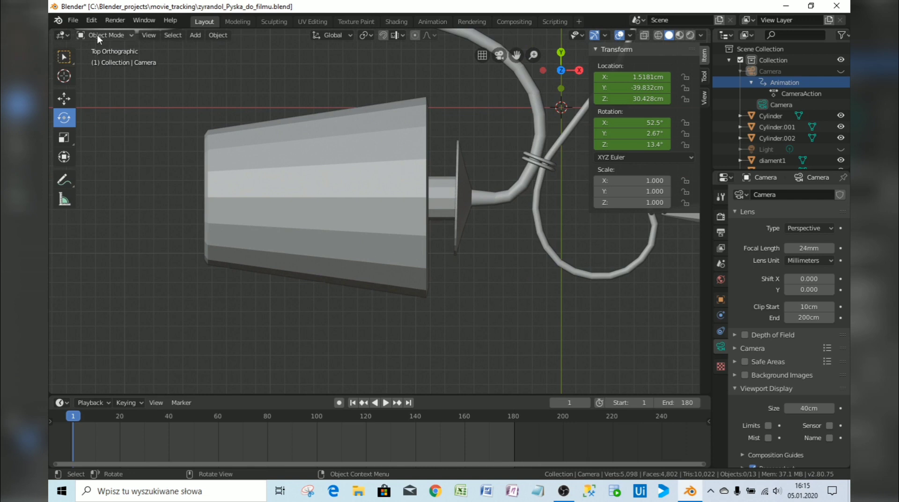
{"action": "left_click", "coordinate": [311, 151]}
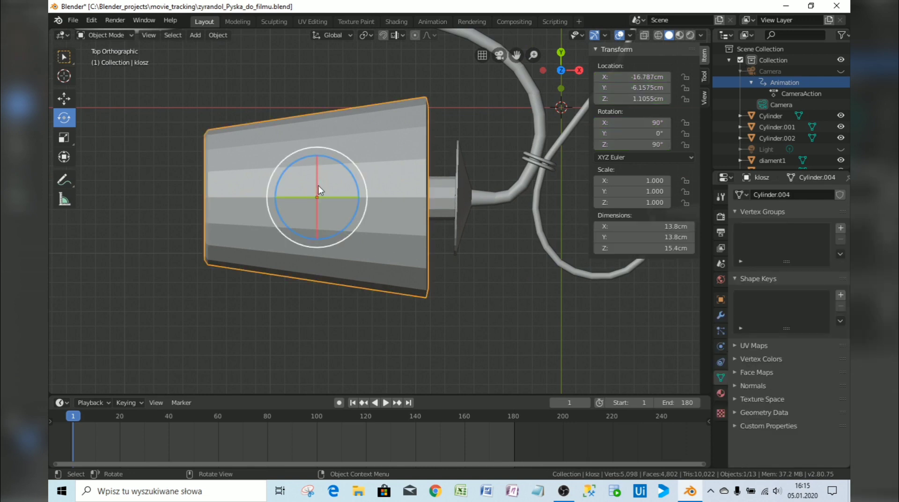
{"action": "left_click", "coordinate": [69, 99]}
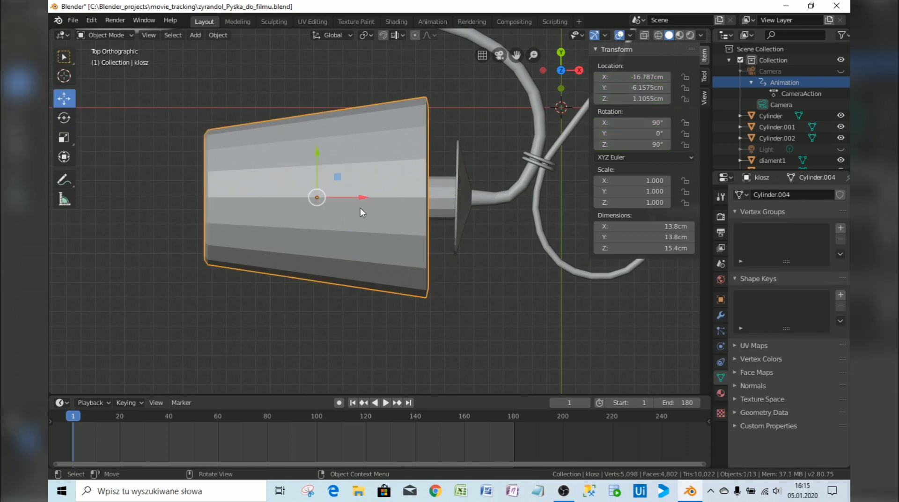
{"action": "left_click_drag", "start_coordinate": [358, 197], "coordinate": [188, 192]}
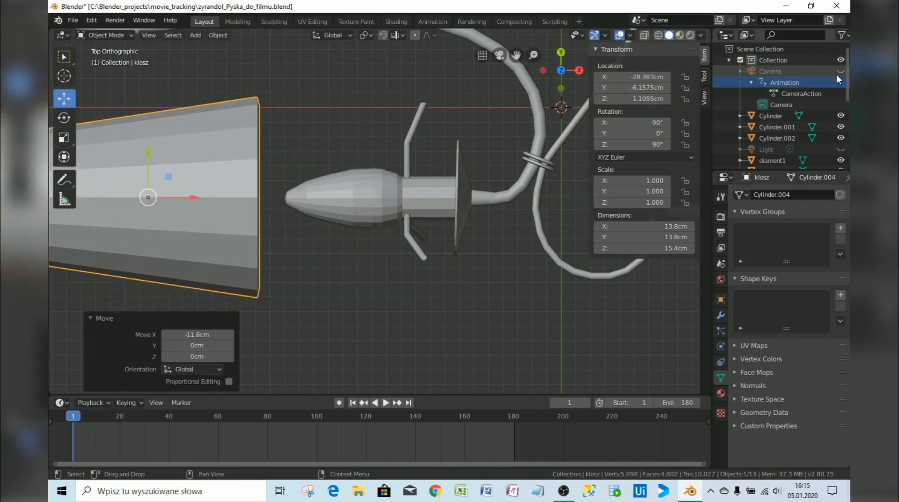
- Hide the lampshade object klosz in the scene
{"action": "left_click", "coordinate": [754, 83]}
{"action": "scroll", "coordinate": [757, 81], "scroll_direction": "down", "scroll_amount": 4}
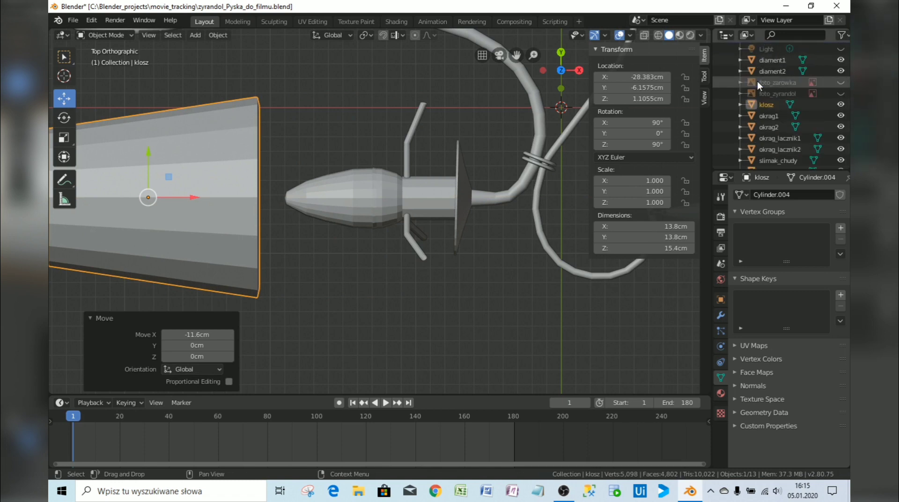
{"action": "left_click", "coordinate": [841, 105]}
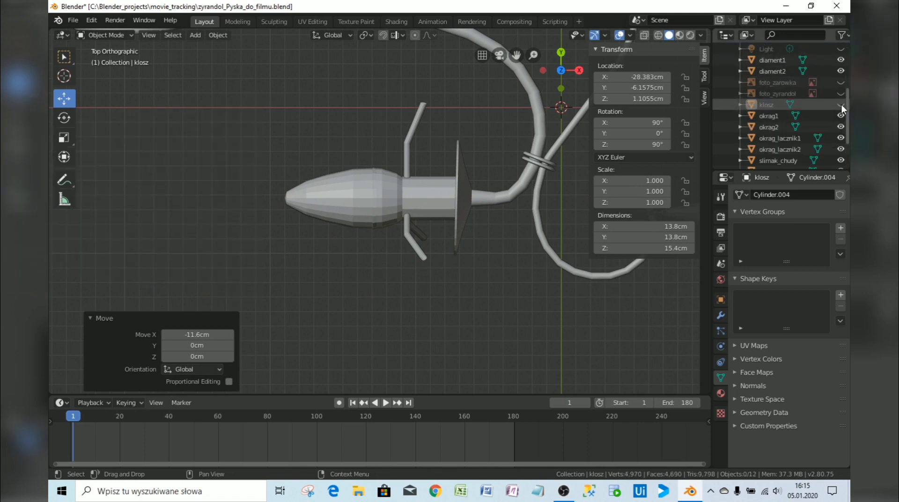
- Move the bulb zarowka along X, clear of the lamp arms, to about X -19.27 cm
{"action": "left_click", "coordinate": [362, 197]}
{"action": "left_click_drag", "start_coordinate": [397, 196], "coordinate": [328, 192]}
{"action": "scroll", "coordinate": [278, 208], "scroll_direction": "up", "scroll_amount": 1}
{"action": "scroll", "coordinate": [777, 109], "scroll_direction": "down", "scroll_amount": 3}
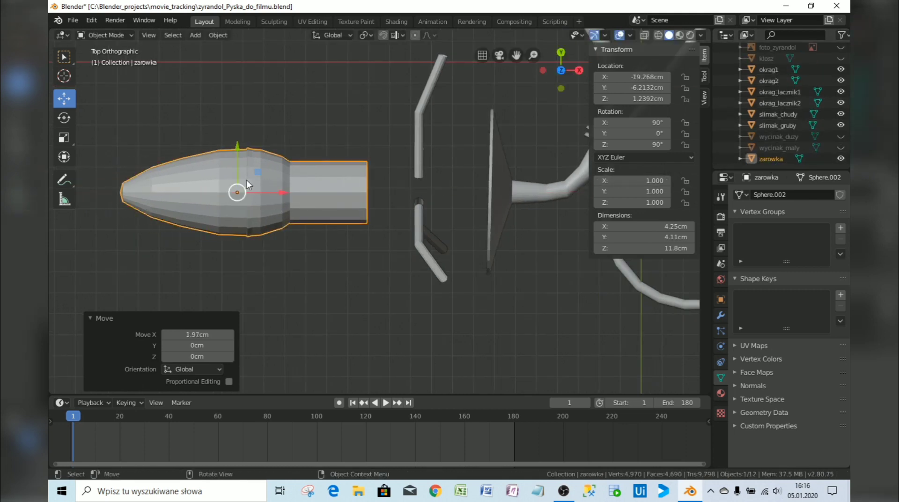
- In Edit Mode with face selection, separate the zarowka mesh into individual objects by loose parts
{"action": "left_click", "coordinate": [130, 35]}
{"action": "left_click", "coordinate": [106, 58]}
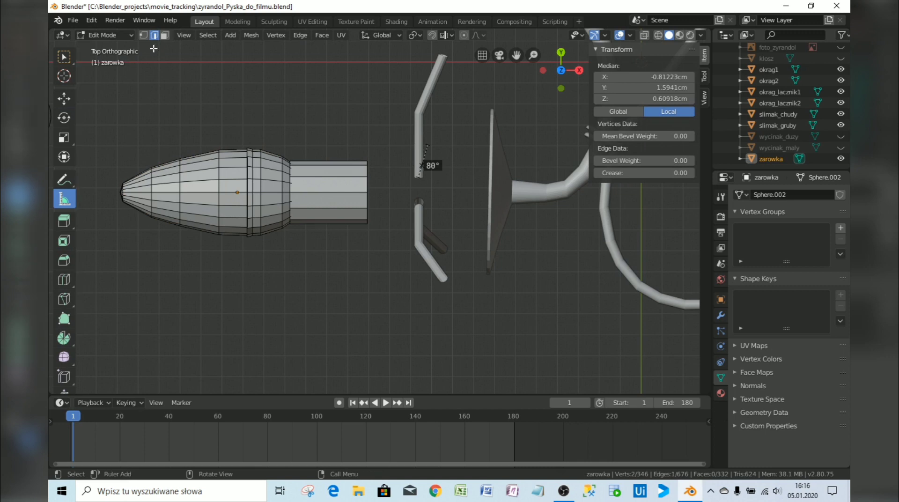
{"action": "left_click", "coordinate": [165, 36]}
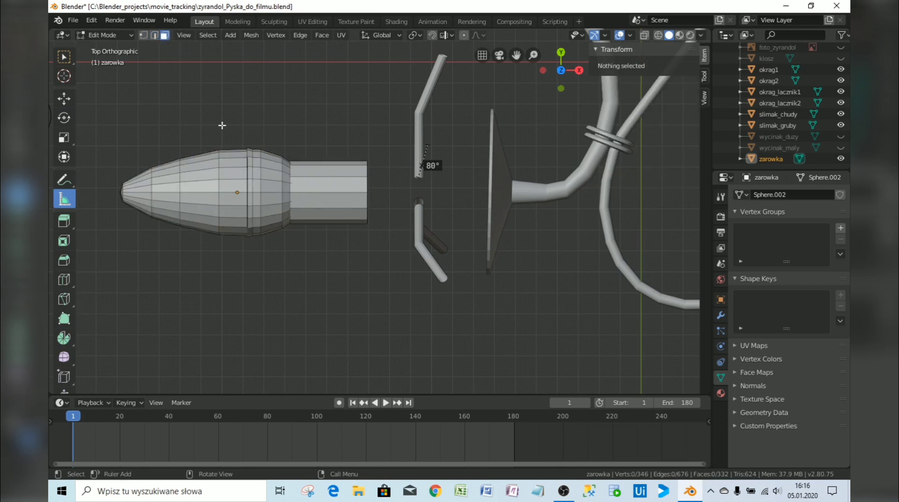
{"action": "left_click", "coordinate": [332, 191], "text": "alt"}
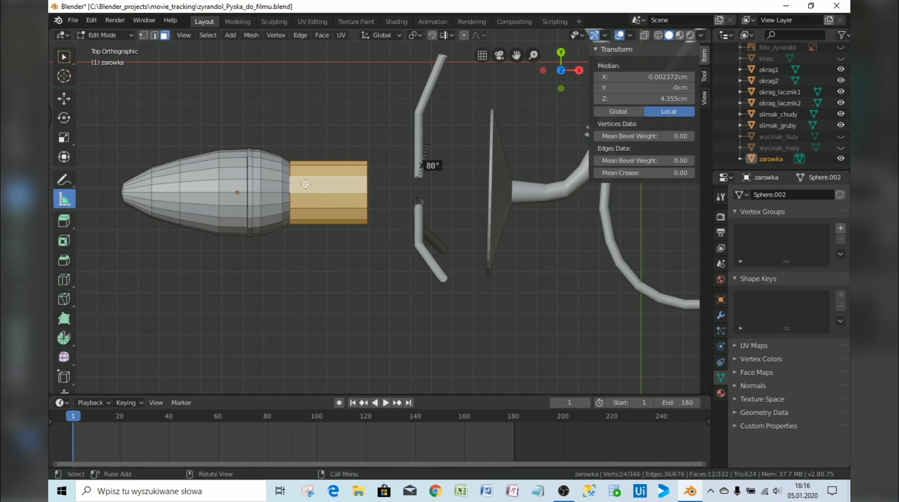
{"action": "left_click", "coordinate": [307, 134]}
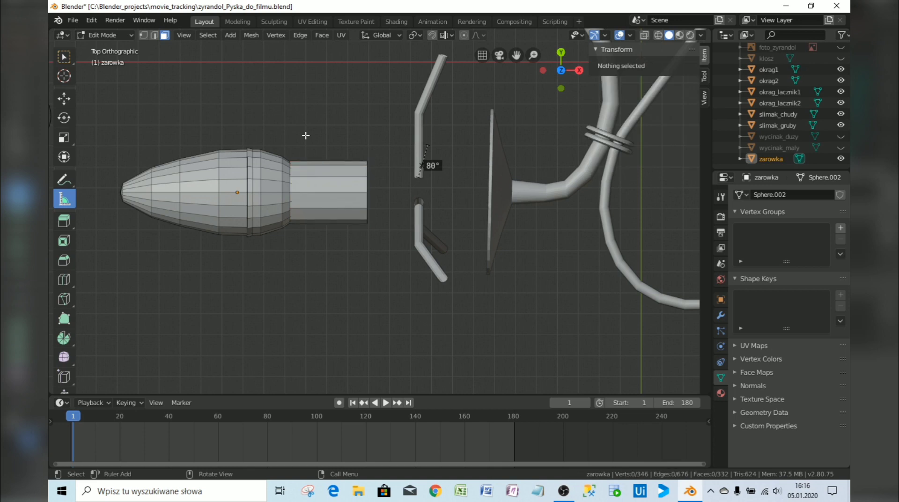
{"action": "right_click", "coordinate": [272, 181]}
{"action": "mouse_move", "coordinate": [232, 236]}
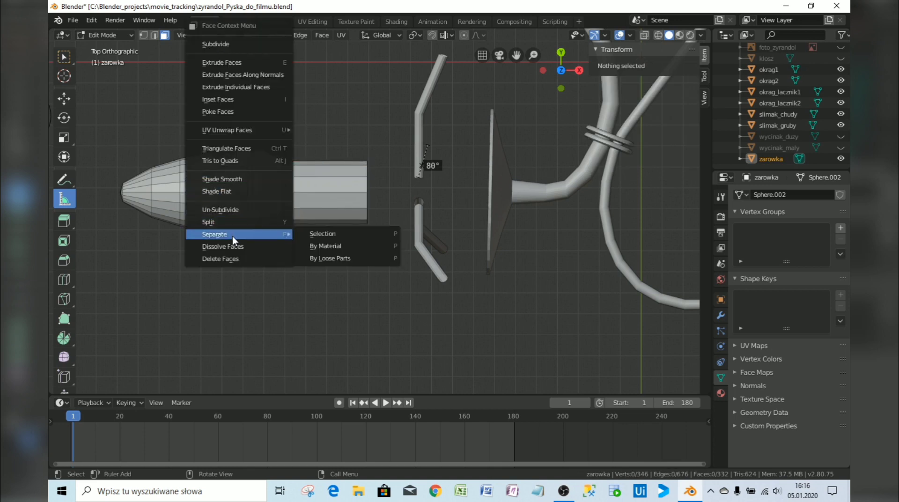
{"action": "left_click", "coordinate": [328, 260]}
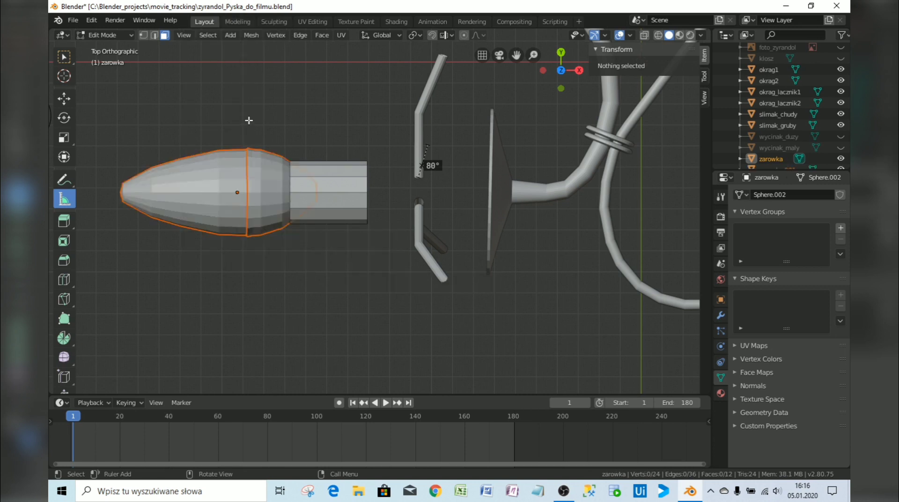
- Return to Object Mode and move the pointed glass half of the bulb about -2.5 cm along X
{"action": "left_click", "coordinate": [105, 34]}
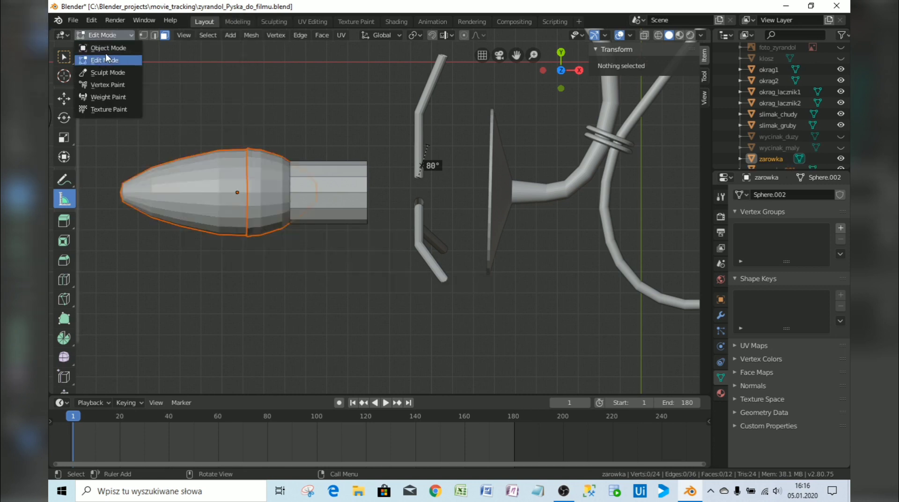
{"action": "left_click", "coordinate": [108, 48]}
{"action": "left_click", "coordinate": [189, 152]}
{"action": "left_click", "coordinate": [194, 177]}
{"action": "left_click_drag", "start_coordinate": [264, 191], "coordinate": [210, 191]}
- Move the cylindrical base of the bulb 2.58 cm along the X axis, away from the glass parts
{"action": "left_click", "coordinate": [314, 196]}
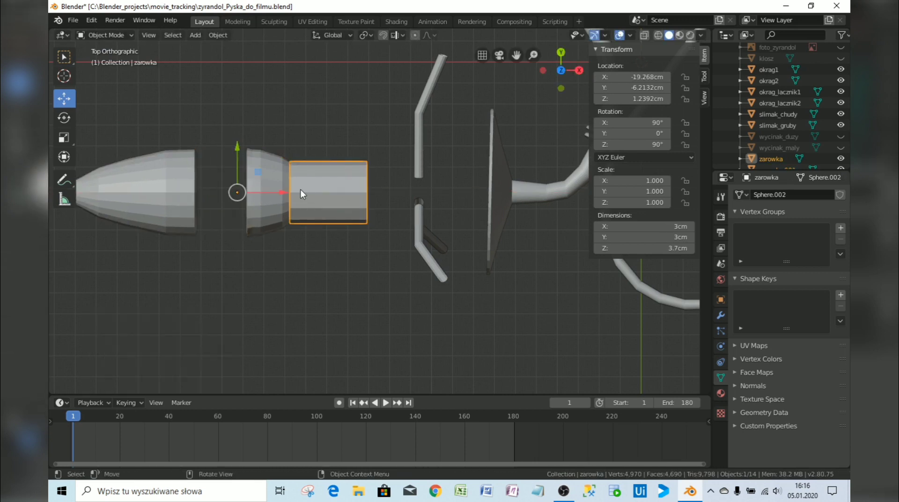
{"action": "key", "text": "g"}
{"action": "key", "text": "x"}
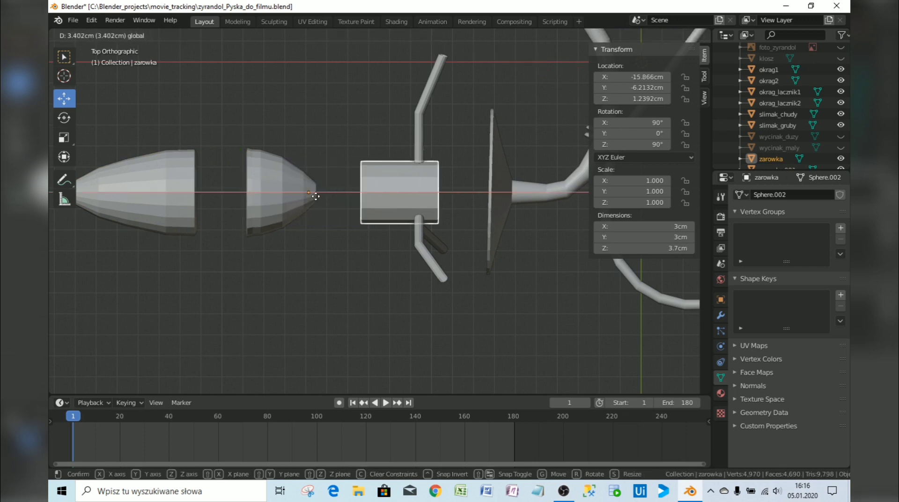
{"action": "left_click", "coordinate": [352, 193]}
- Check the separated bulb parts by selecting each one, and shift the cylindrical base zarowka -0.292 cm along X
{"action": "scroll", "coordinate": [812, 125], "scroll_direction": "down", "scroll_amount": 2}
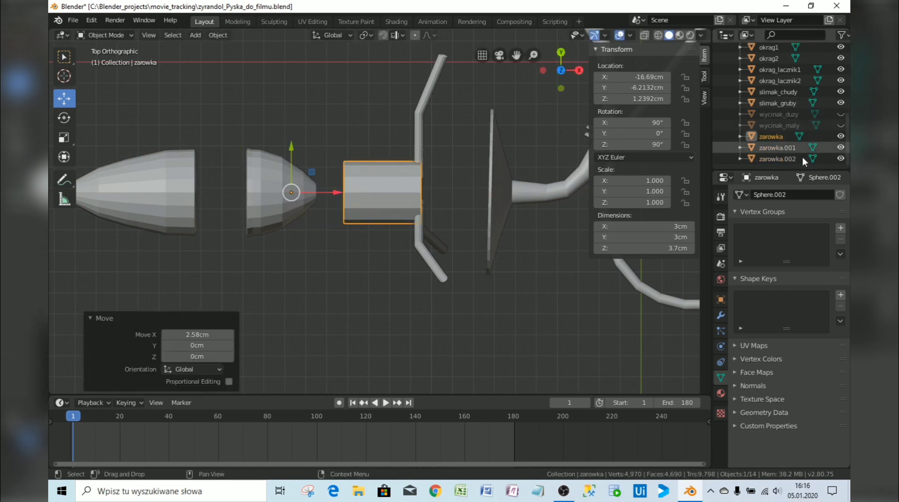
{"action": "left_click", "coordinate": [775, 147]}
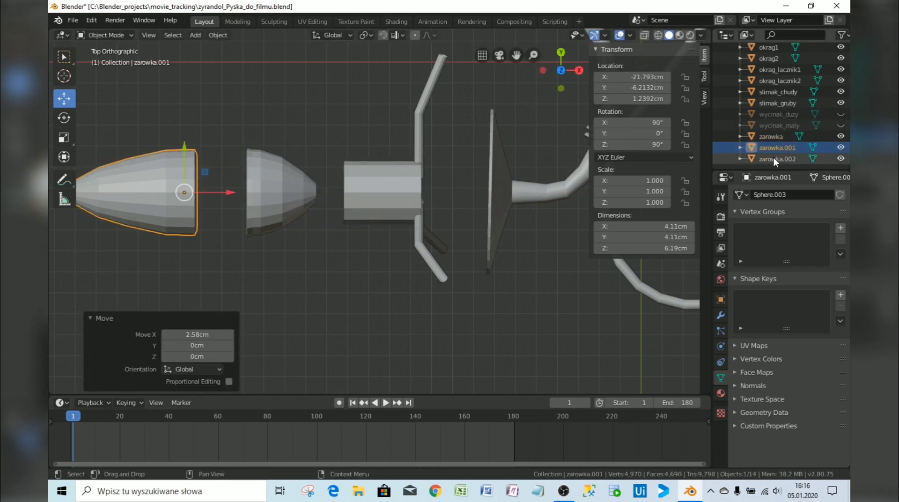
{"action": "left_click", "coordinate": [774, 158]}
{"action": "left_click", "coordinate": [771, 137]}
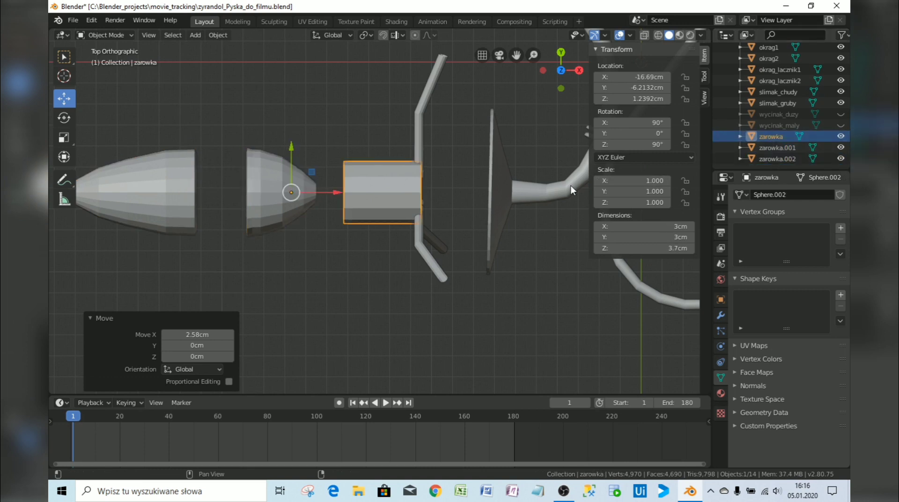
{"action": "mouse_move", "coordinate": [310, 190]}
{"action": "left_mouse_down"}
{"action": "mouse_move", "coordinate": [323, 191]}
{"action": "mouse_move", "coordinate": [305, 191]}
{"action": "left_mouse_up"}
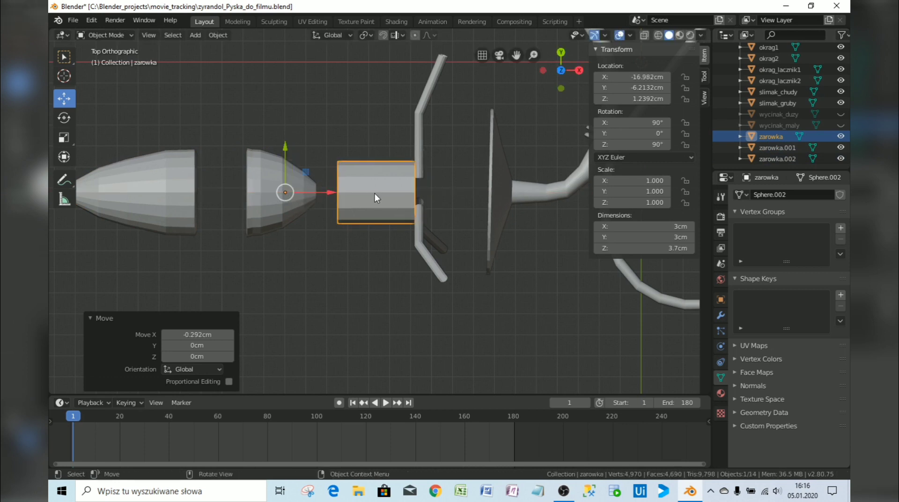
- Set the origin of each of the three separated bulb parts to its own geometry
{"action": "left_click", "coordinate": [218, 36]}
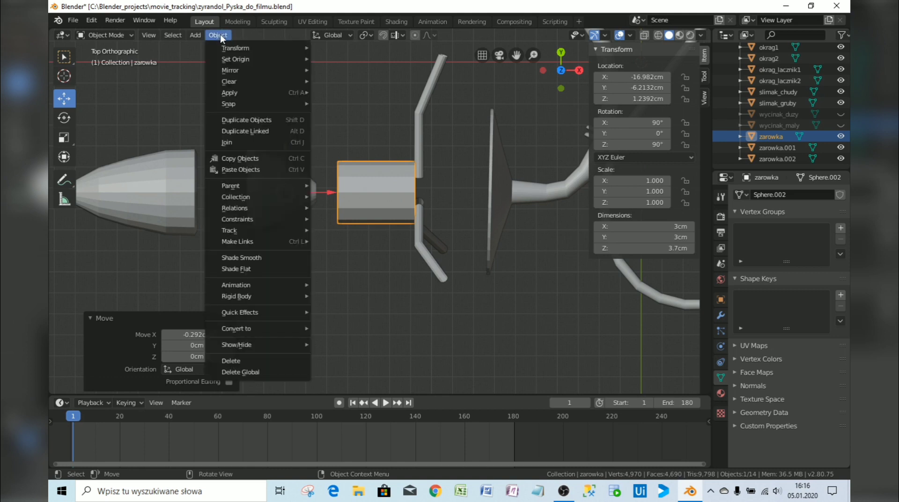
{"action": "mouse_move", "coordinate": [250, 61]}
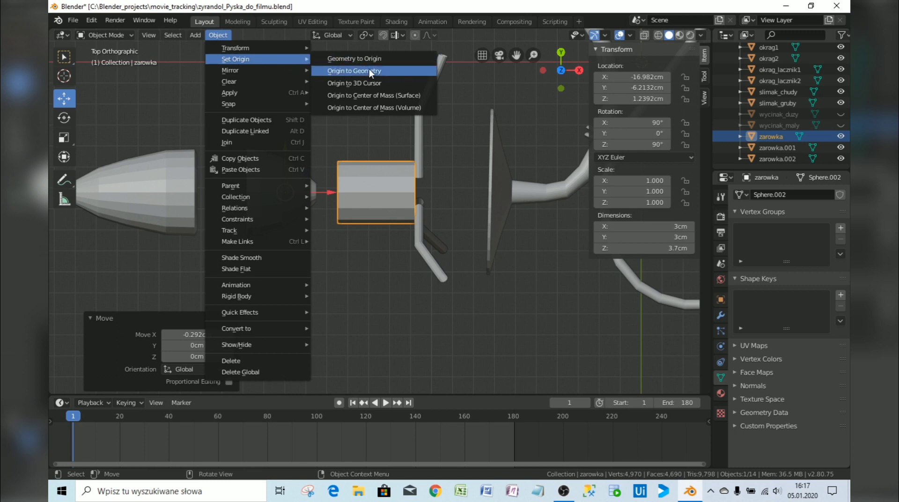
{"action": "left_click", "coordinate": [355, 72]}
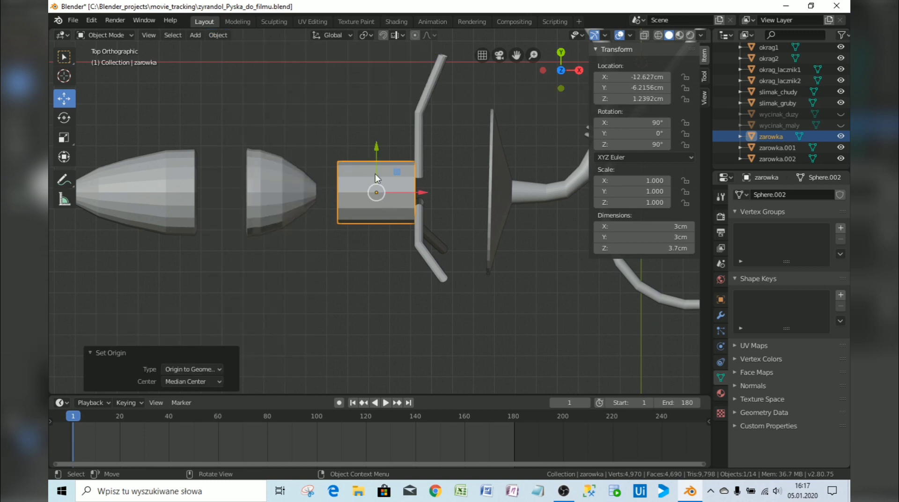
{"action": "left_click", "coordinate": [270, 192]}
{"action": "left_click", "coordinate": [218, 36]}
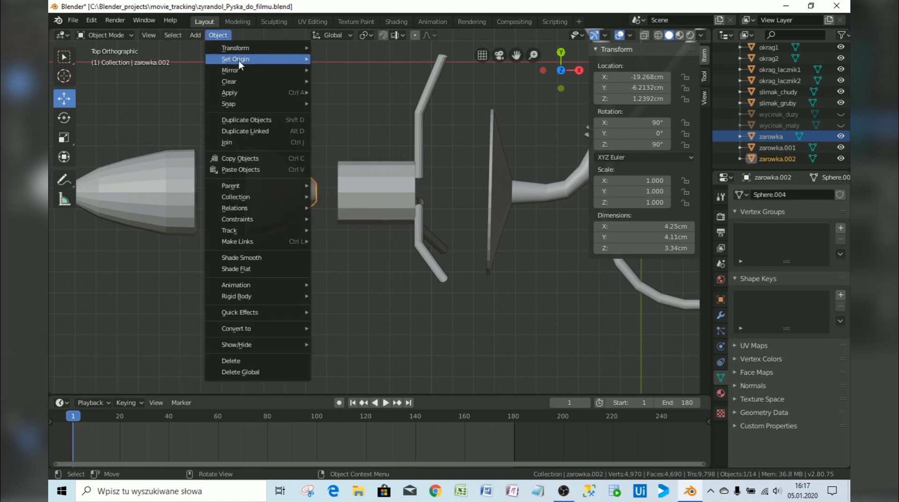
{"action": "mouse_move", "coordinate": [299, 65]}
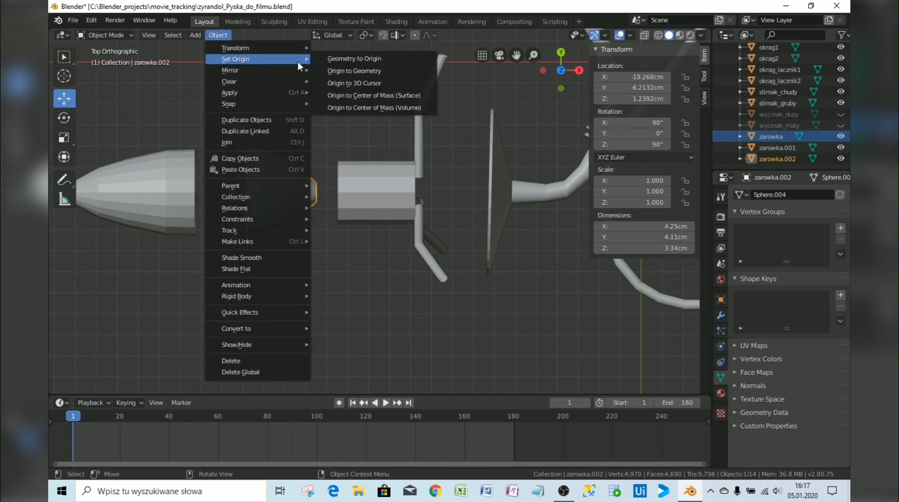
{"action": "left_click", "coordinate": [358, 71]}
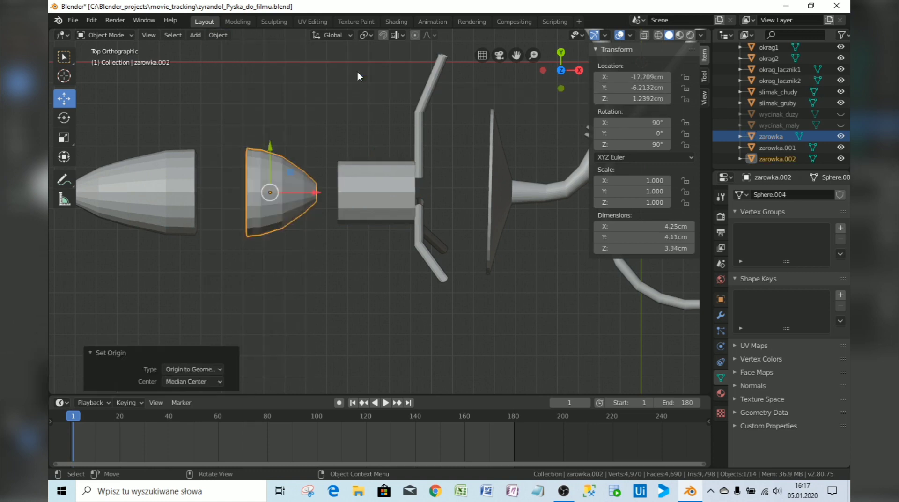
{"action": "left_click", "coordinate": [139, 192]}
{"action": "left_click", "coordinate": [214, 38]}
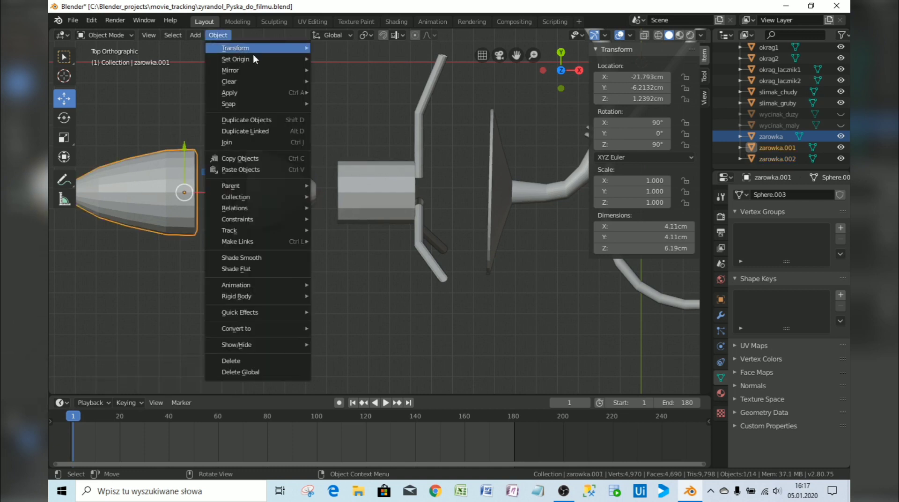
{"action": "left_click", "coordinate": [353, 71]}
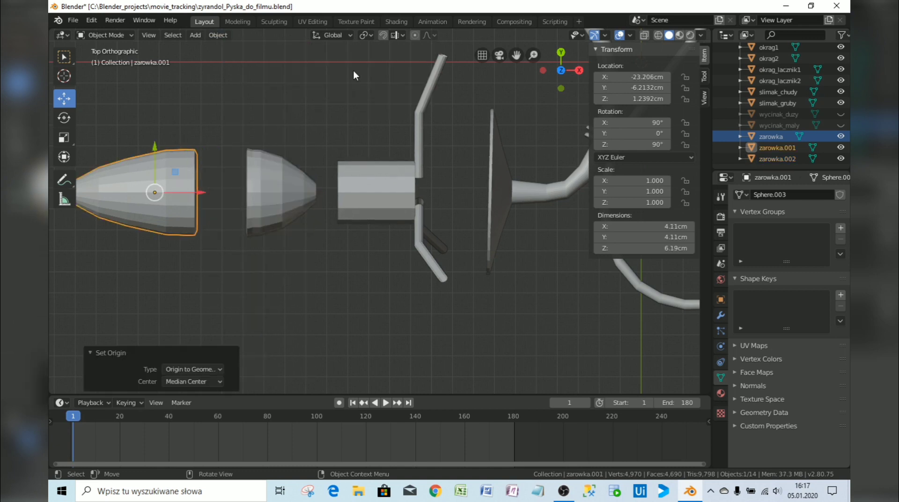
- Slide the pointed glass half of the bulb along X to -20.761 cm so it meets the other glass half
{"action": "left_click", "coordinate": [254, 187]}
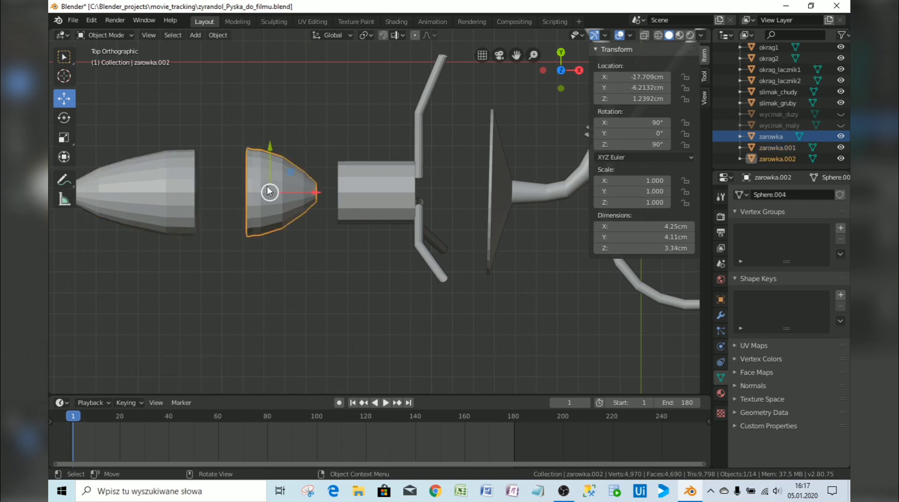
{"action": "left_click", "coordinate": [363, 188]}
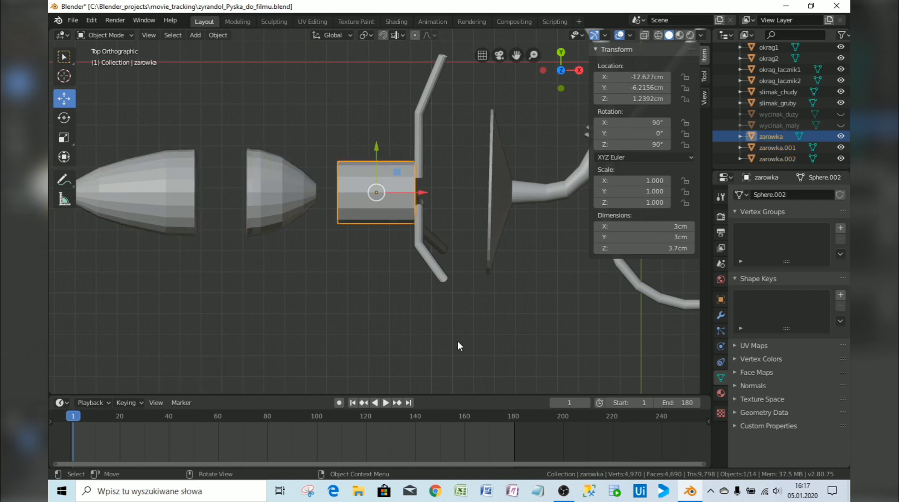
{"action": "left_click", "coordinate": [187, 182]}
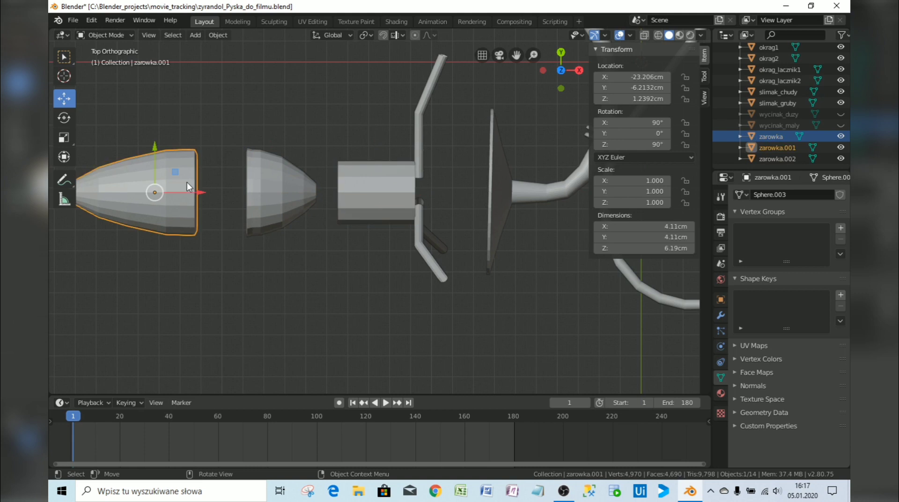
{"action": "left_click_drag", "start_coordinate": [184, 191], "coordinate": [236, 190]}
- Move the cylindrical base -2.34 cm along X so it meets the glass part of the bulb
{"action": "left_click", "coordinate": [367, 187]}
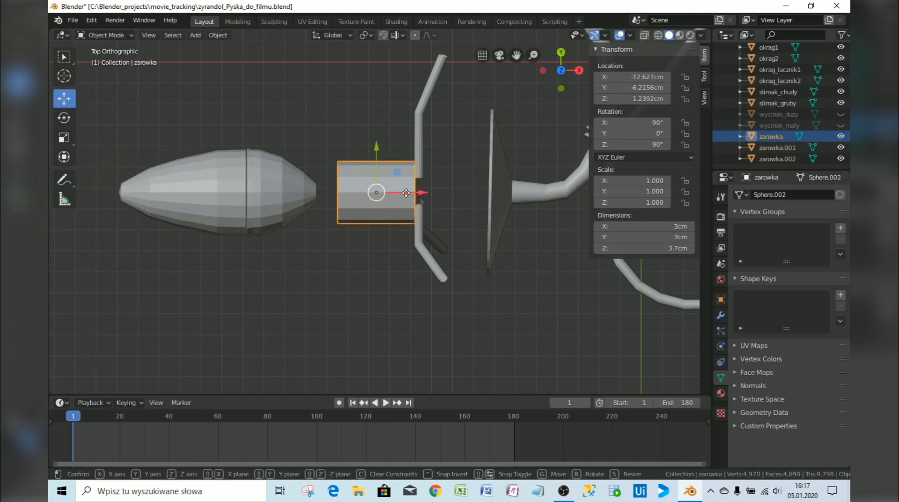
{"action": "key", "text": "g"}
{"action": "key", "text": "x"}
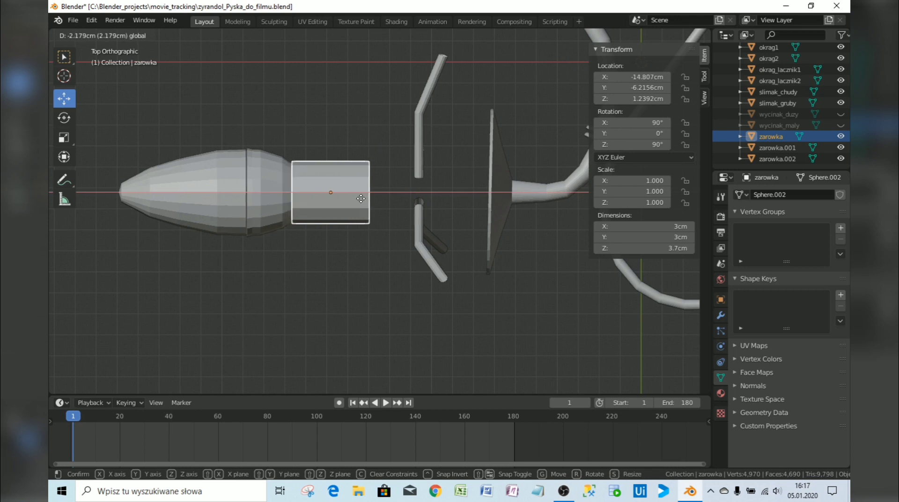
{"action": "left_click", "coordinate": [357, 200]}
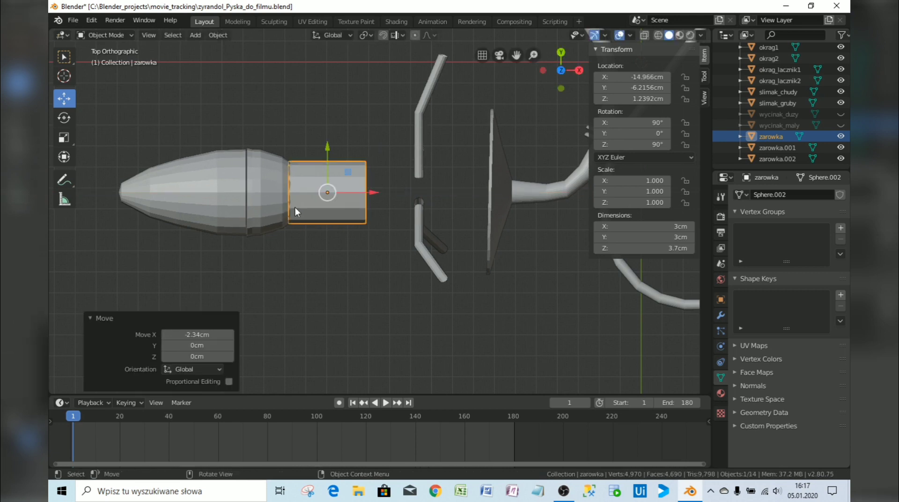
- Join the three bulb parts into one object, with zarowka.001 active, and set its origin to its geometry
{"action": "left_click", "coordinate": [268, 175], "text": "shift"}
{"action": "left_click", "coordinate": [207, 169], "text": "shift"}
{"action": "right_click", "coordinate": [207, 170]}
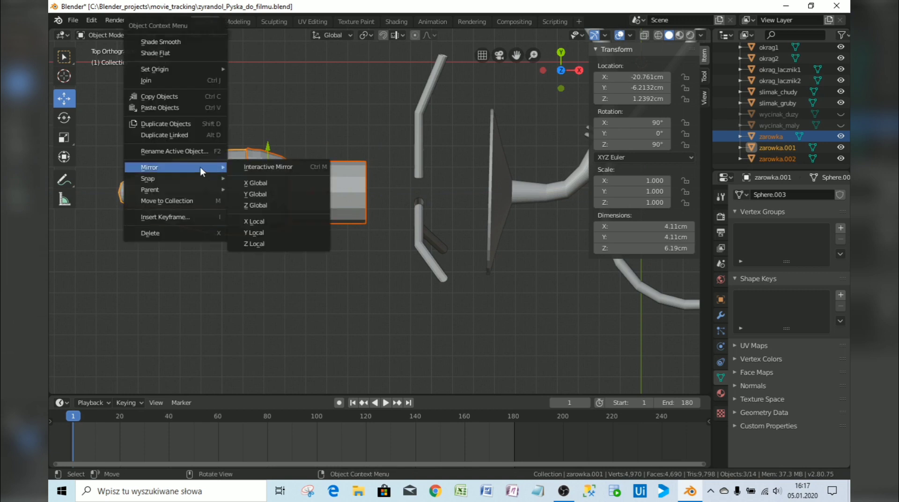
{"action": "left_click", "coordinate": [171, 80]}
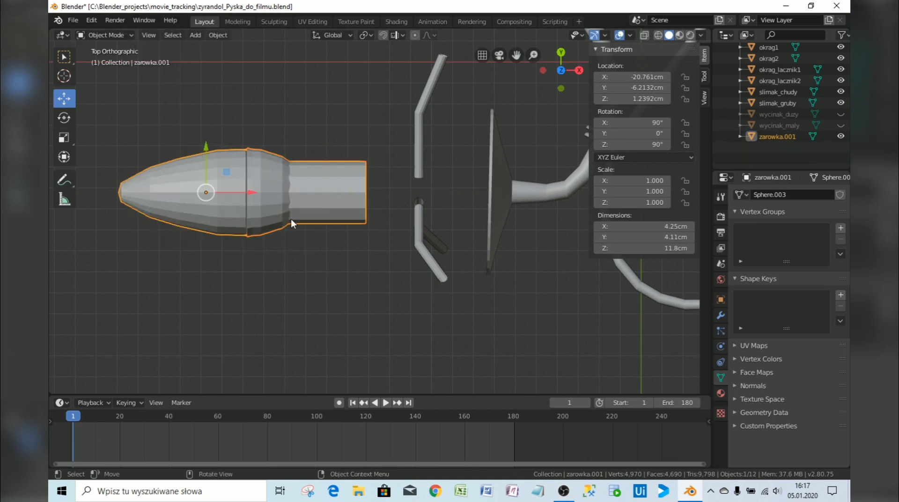
{"action": "right_click", "coordinate": [308, 190]}
{"action": "mouse_move", "coordinate": [284, 220]}
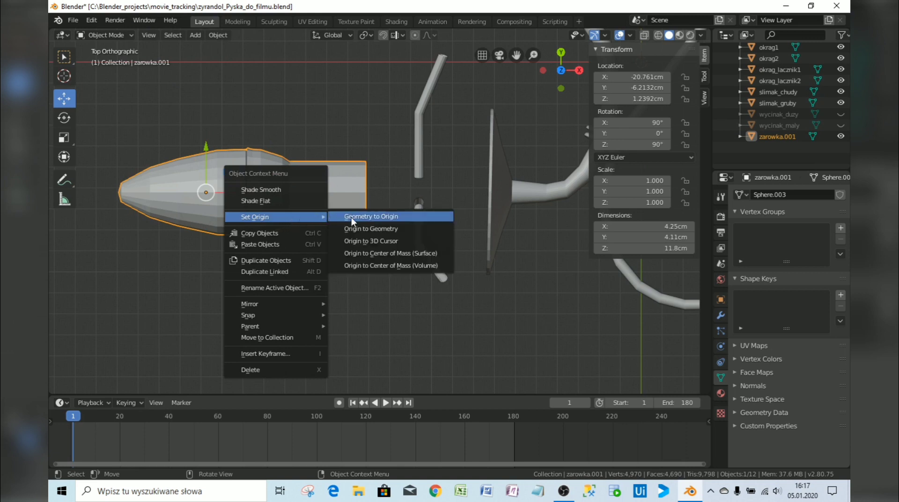
{"action": "left_click", "coordinate": [364, 228]}
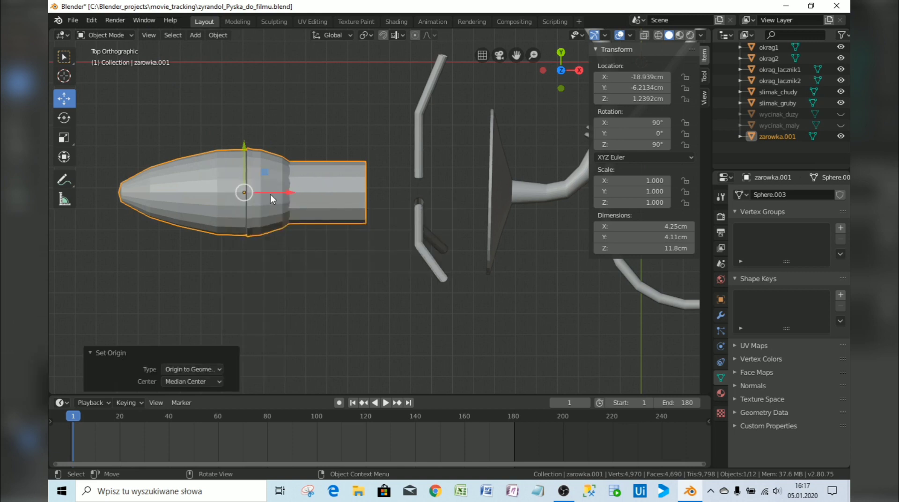
- Move the joined bulb 0.85 cm along the X axis, towards the lamp arm
{"action": "key", "text": "g"}
{"action": "key", "text": "x"}
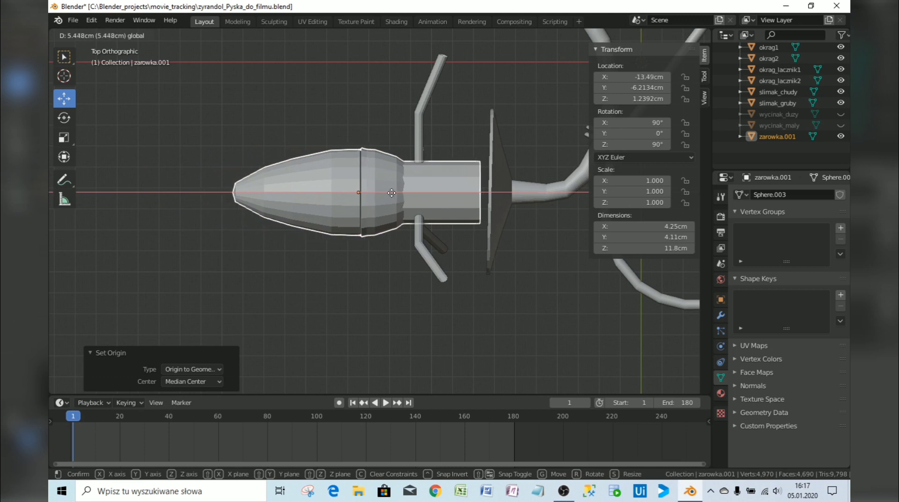
{"action": "left_click", "coordinate": [292, 207]}
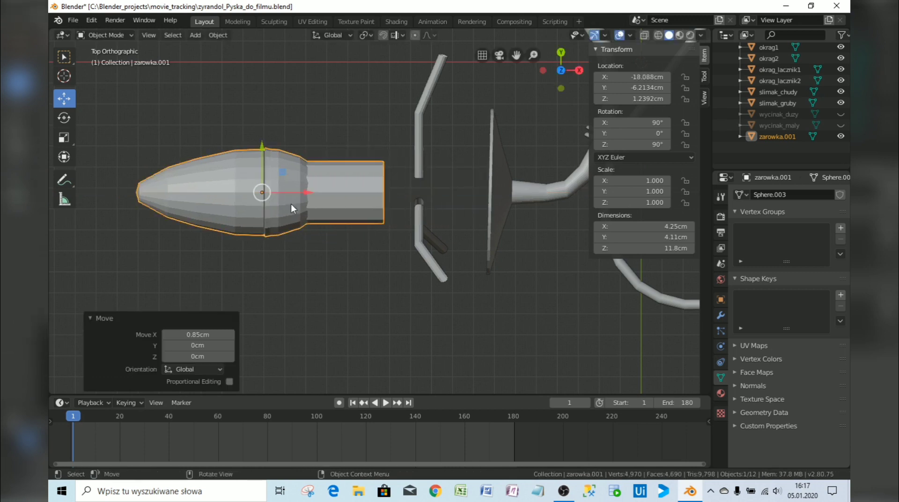
- Try to separate the slimak_gruby mesh by loose parts, and shift it -0.0551 cm along X in Object Mode
{"action": "left_click_drag", "start_coordinate": [517, 56], "coordinate": [364, 167]}
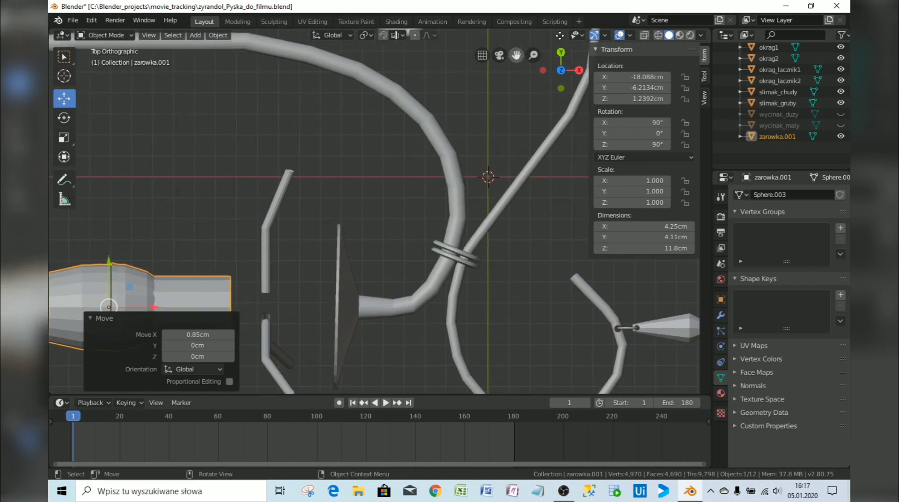
{"action": "left_click", "coordinate": [418, 108]}
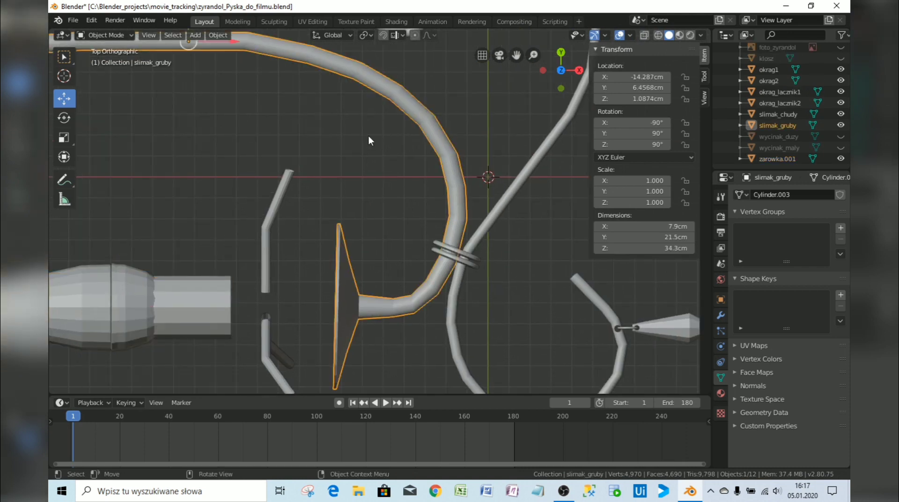
{"action": "scroll", "coordinate": [336, 150], "scroll_direction": "down", "scroll_amount": 3}
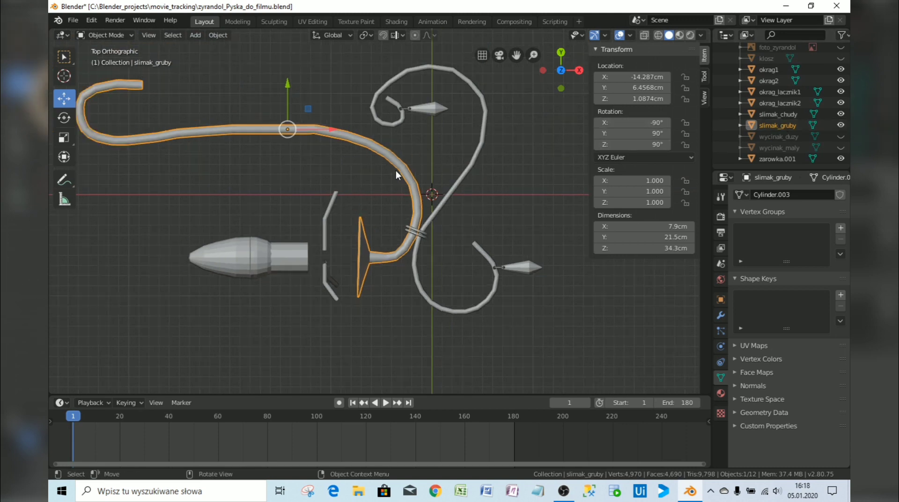
{"action": "left_click", "coordinate": [127, 36]}
{"action": "left_click", "coordinate": [111, 60]}
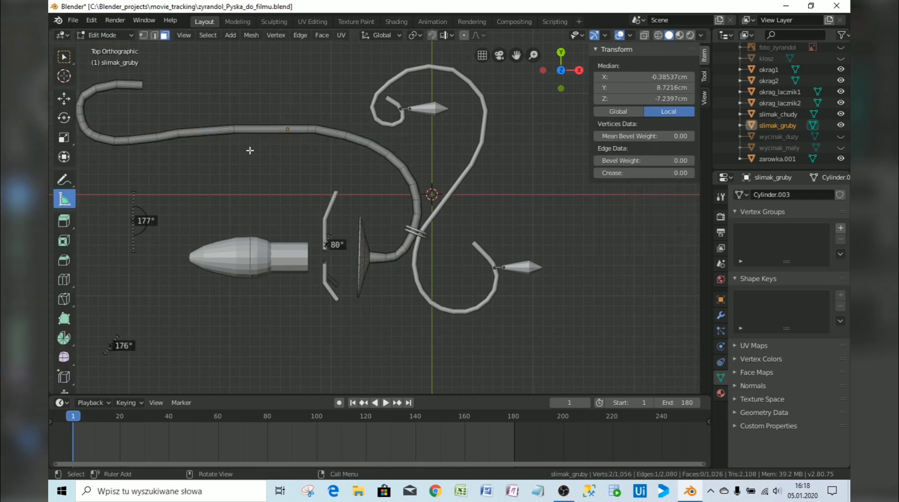
{"action": "right_click", "coordinate": [271, 131]}
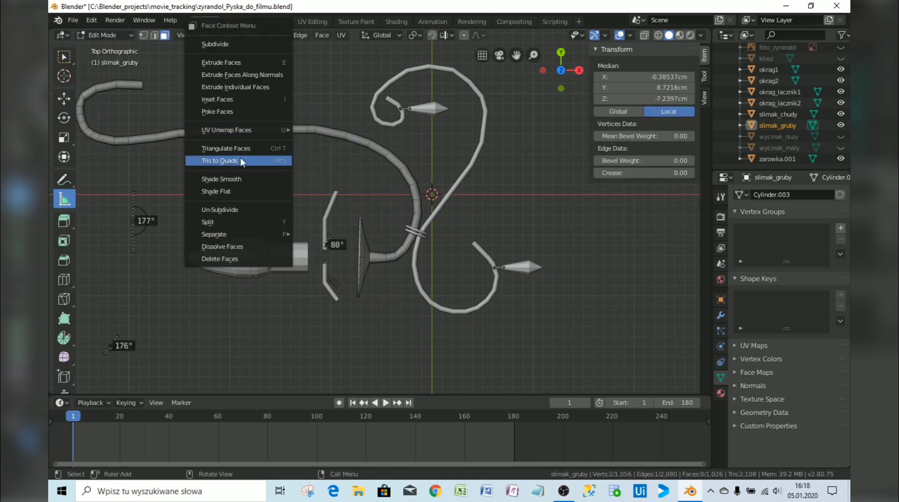
{"action": "mouse_move", "coordinate": [221, 235]}
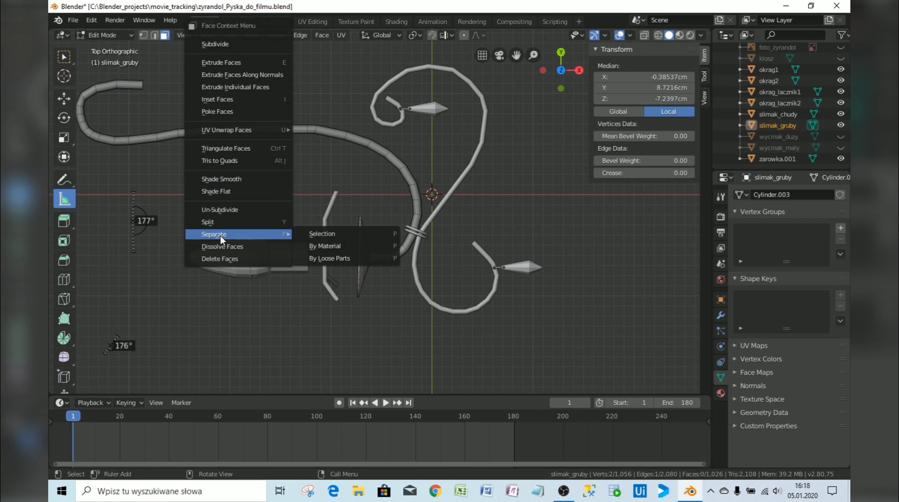
{"action": "left_click", "coordinate": [337, 256]}
{"action": "left_click", "coordinate": [113, 36]}
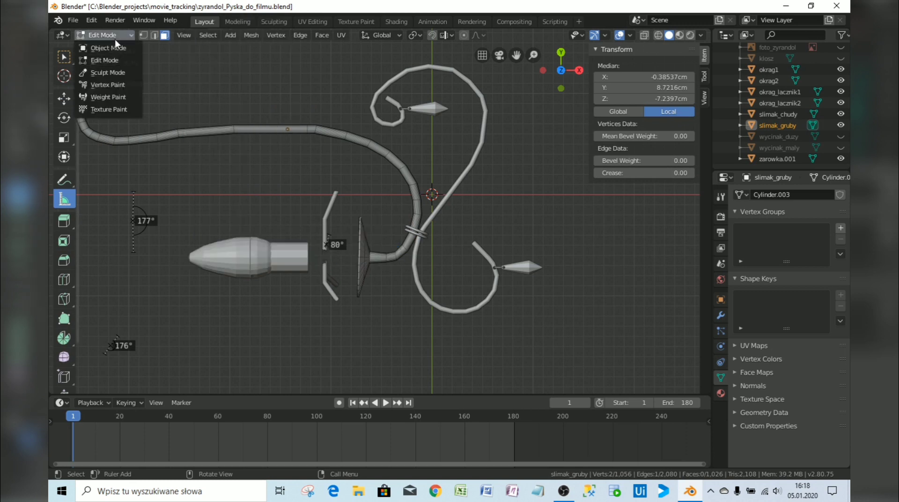
{"action": "left_click", "coordinate": [113, 46]}
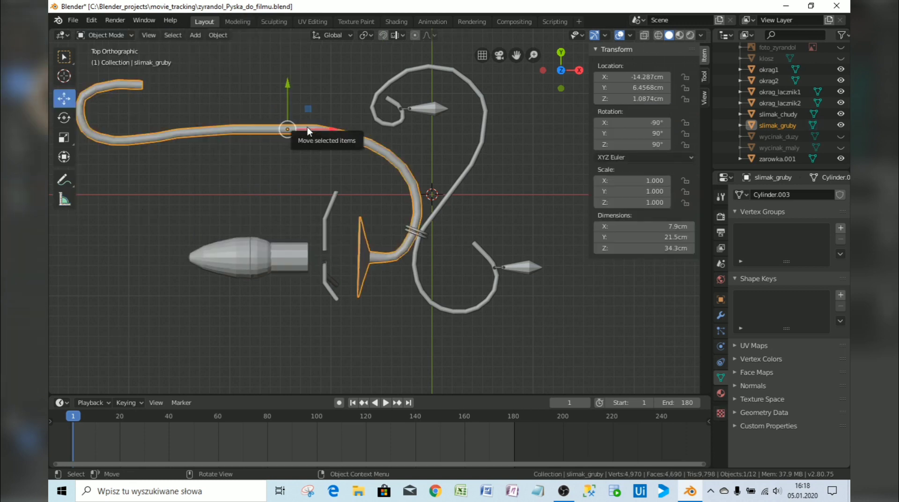
{"action": "mouse_move", "coordinate": [311, 128]}
{"action": "left_mouse_down"}
{"action": "mouse_move", "coordinate": [331, 127]}
{"action": "mouse_move", "coordinate": [310, 128]}
{"action": "left_mouse_up"}
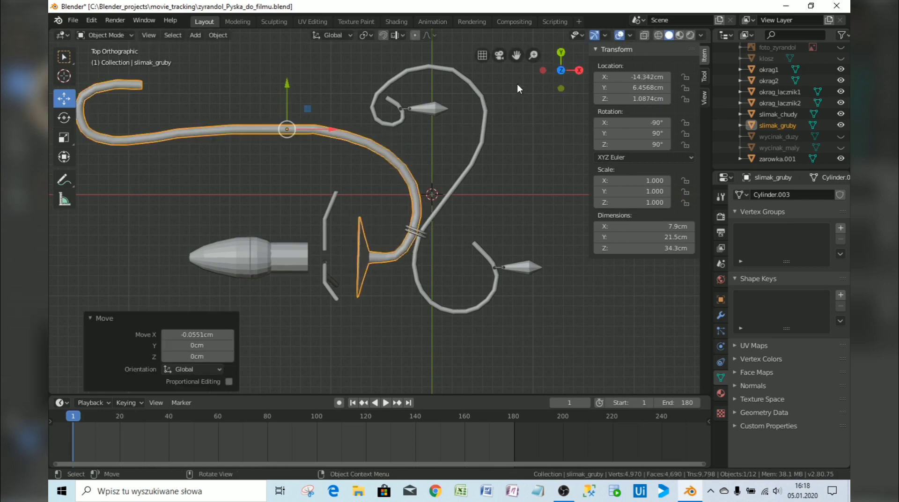
{"action": "left_click", "coordinate": [471, 195]}
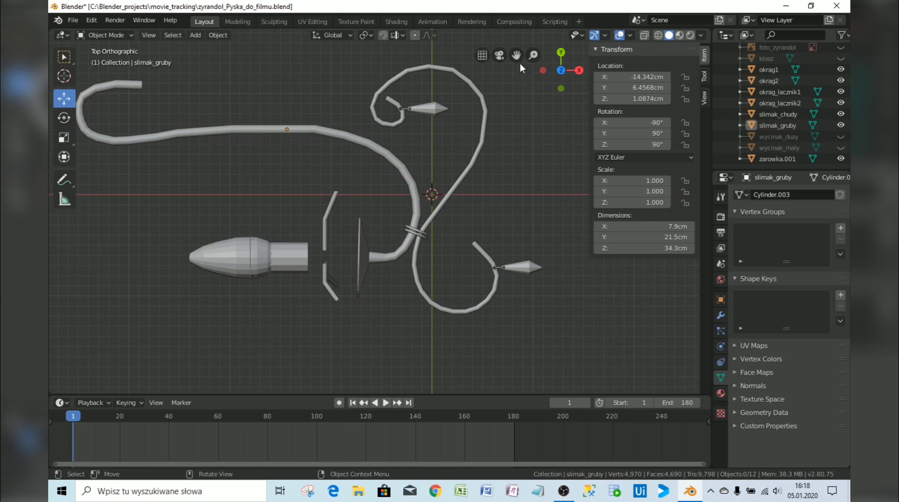
- Enter Edit Mode on slimak_gruby and select the three face loops that form the disc at the end of the arm
{"action": "left_click_drag", "start_coordinate": [517, 55], "coordinate": [508, 6]}
{"action": "scroll", "coordinate": [369, 210], "scroll_direction": "up", "scroll_amount": 1}
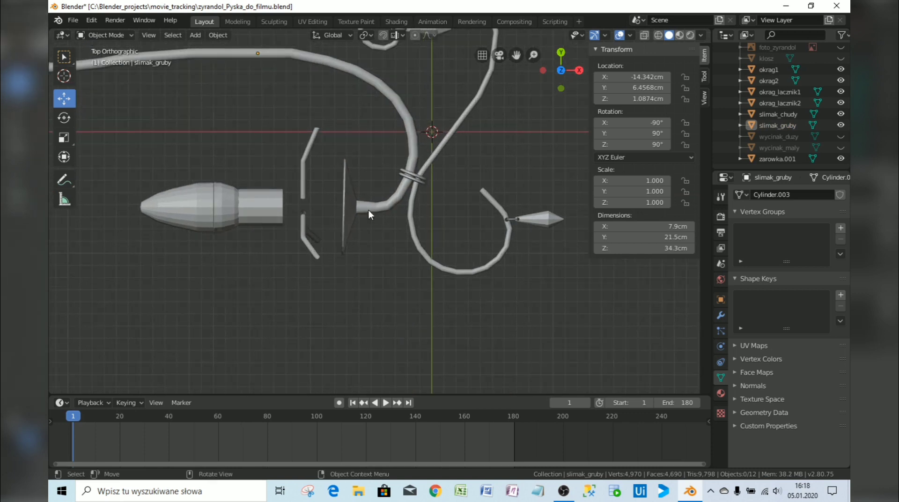
{"action": "scroll", "coordinate": [369, 210], "scroll_direction": "up", "scroll_amount": 4}
{"action": "left_click", "coordinate": [319, 200]}
{"action": "left_click", "coordinate": [116, 34]}
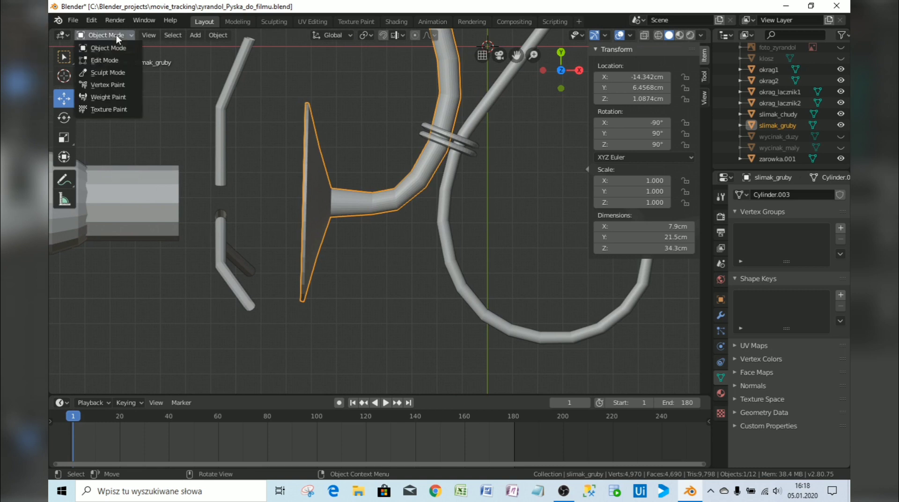
{"action": "left_click", "coordinate": [107, 60]}
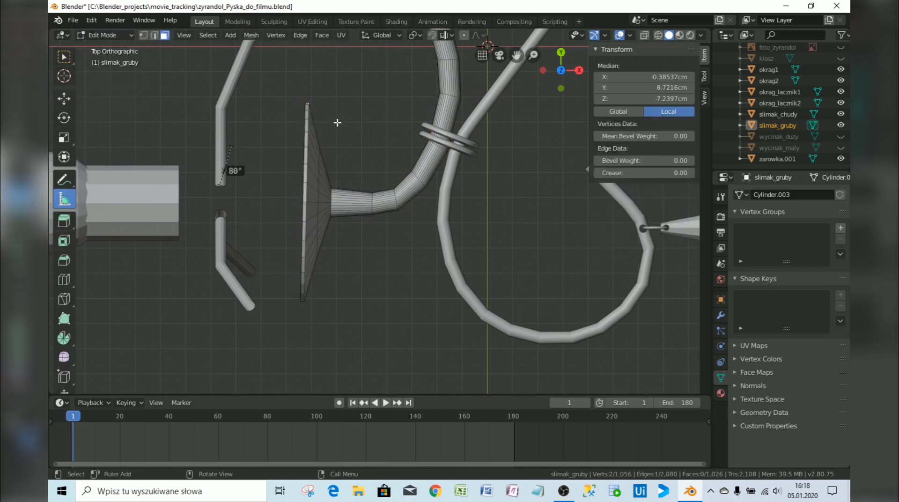
{"action": "scroll", "coordinate": [359, 168], "scroll_direction": "up", "scroll_amount": 2}
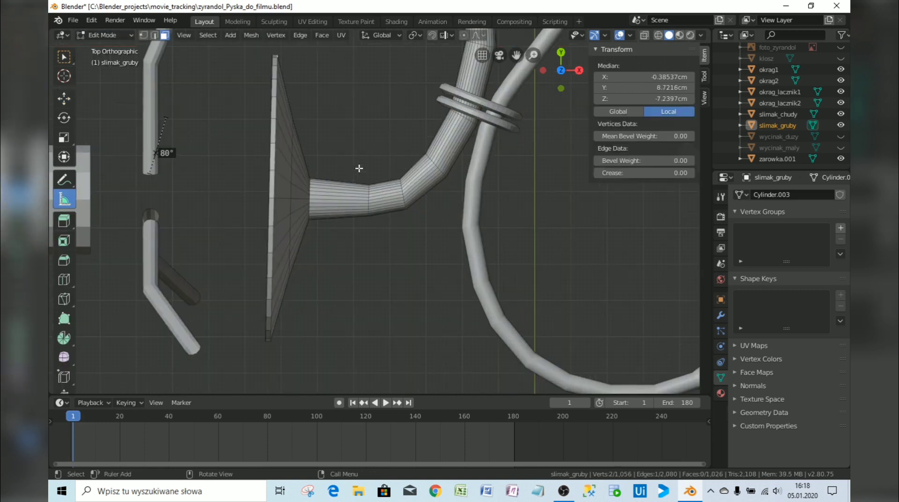
{"action": "scroll", "coordinate": [323, 175], "scroll_direction": "up", "scroll_amount": 1}
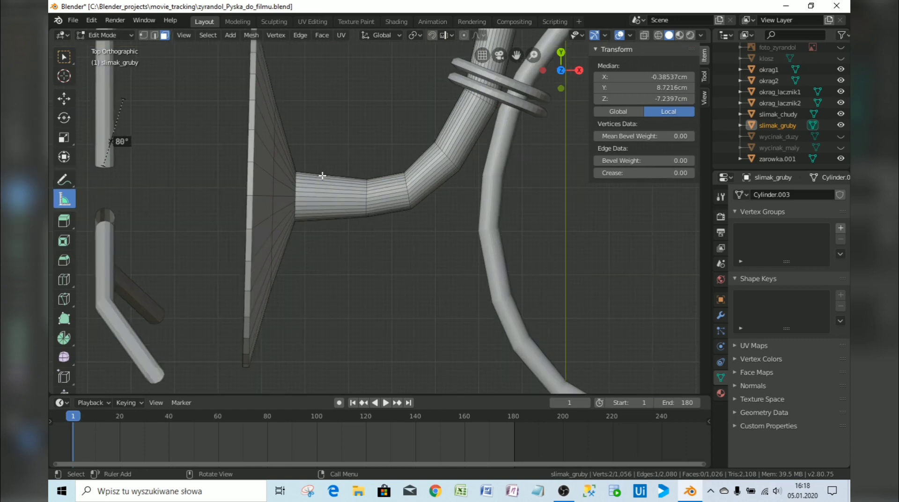
{"action": "mouse_move", "coordinate": [517, 57]}
{"action": "left_mouse_down"}
{"action": "mouse_move", "coordinate": [514, 79]}
{"action": "mouse_move", "coordinate": [517, 56]}
{"action": "left_mouse_up"}
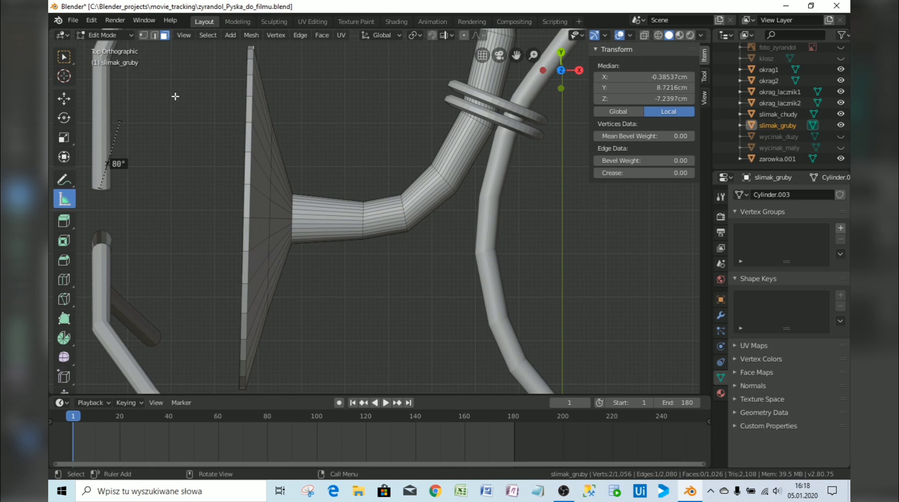
{"action": "left_click", "coordinate": [250, 184], "text": "alt"}
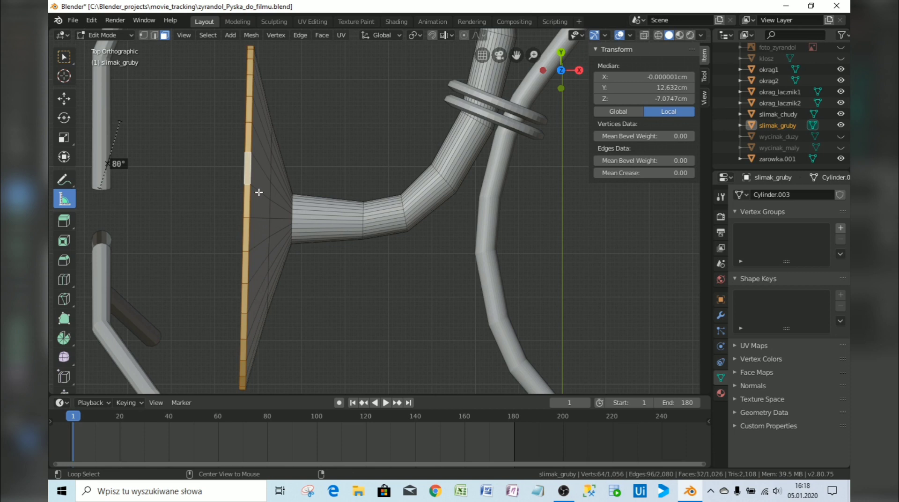
{"action": "left_click", "coordinate": [259, 192], "text": "alt+shift"}
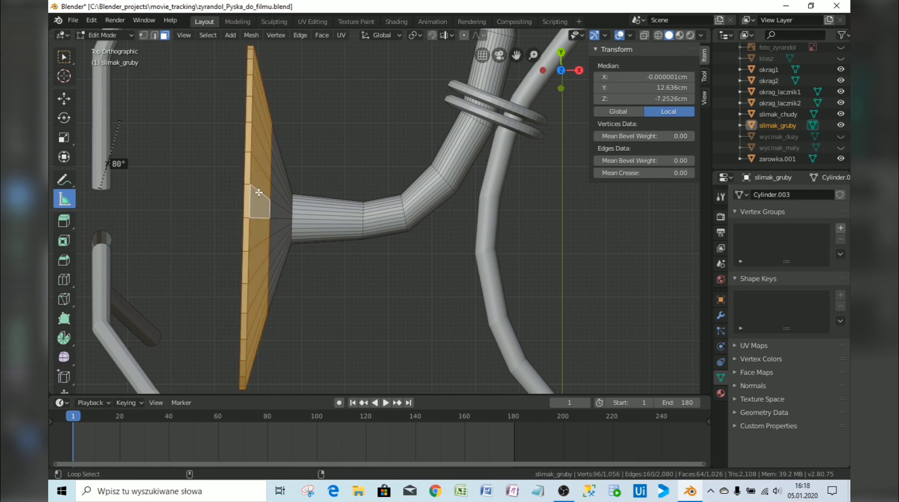
{"action": "left_click", "coordinate": [282, 207], "text": "alt+shift"}
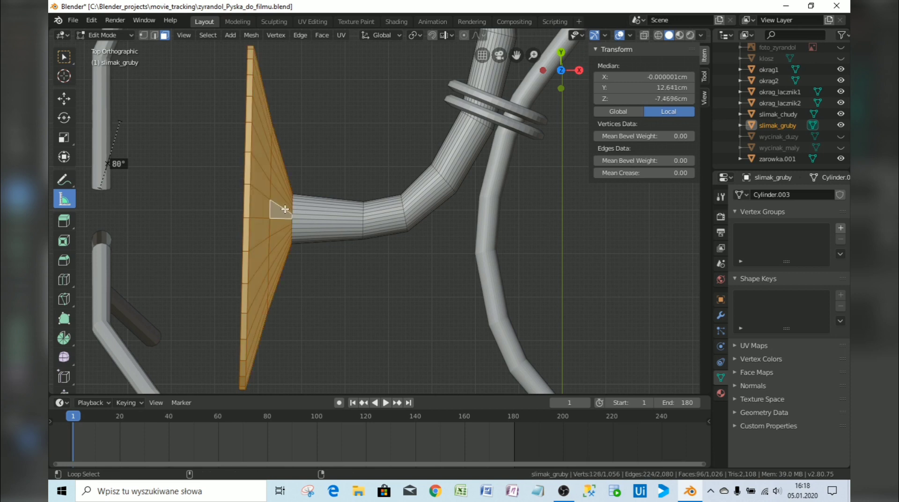
- Split the selected disc faces from the arm and separate the mesh by loose parts
{"action": "right_click", "coordinate": [263, 181]}
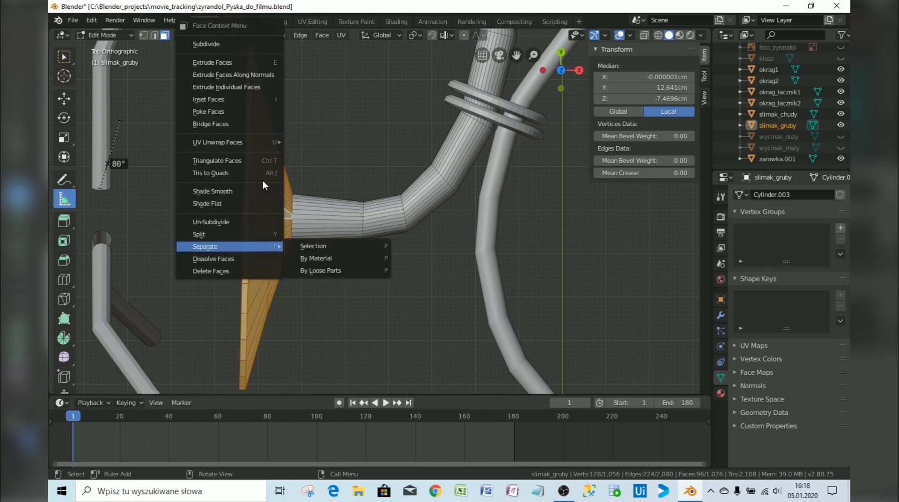
{"action": "left_click", "coordinate": [196, 233]}
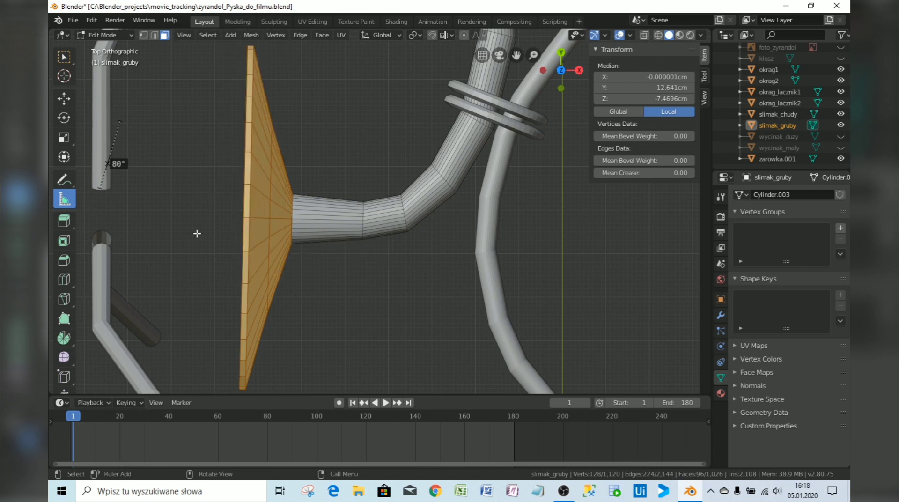
{"action": "right_click", "coordinate": [260, 184]}
{"action": "mouse_move", "coordinate": [264, 248]}
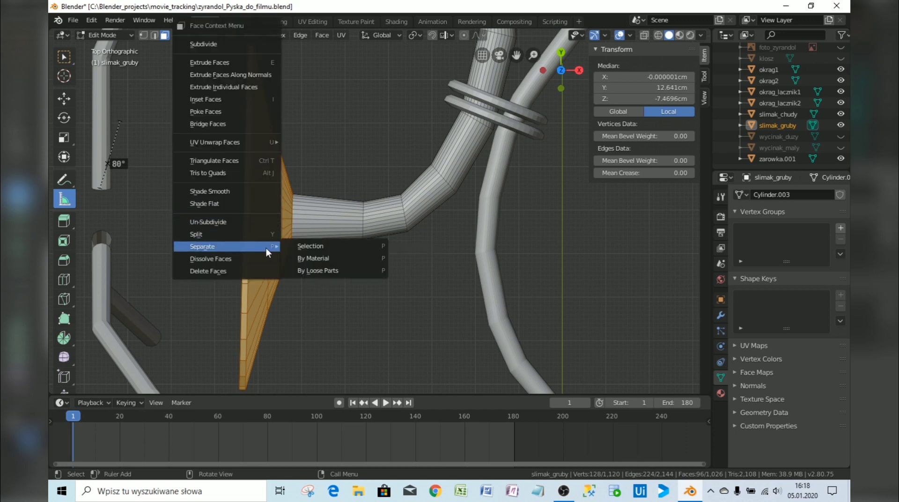
{"action": "left_click", "coordinate": [341, 272]}
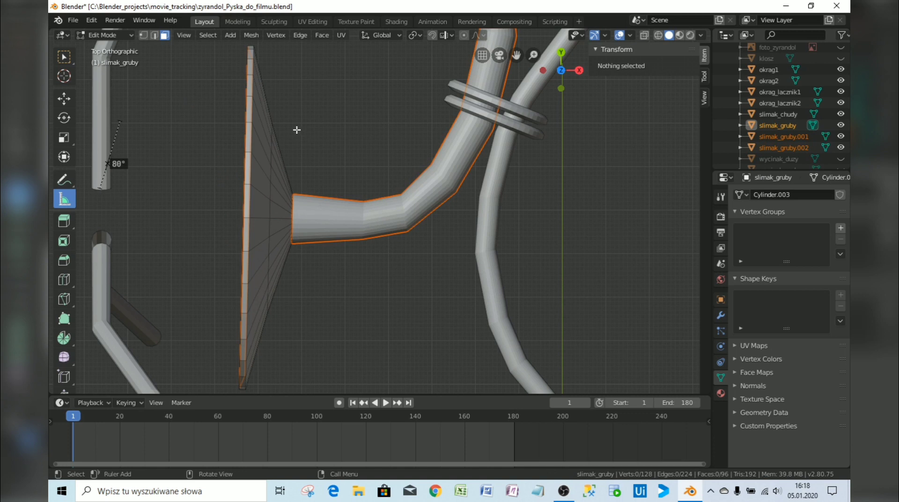
- Return to Object Mode and select slimak_gruby, slimak_gruby.001 and slimak_gruby.002 in turn to identify the separated parts
{"action": "left_click", "coordinate": [114, 35]}
{"action": "left_click", "coordinate": [110, 48]}
{"action": "left_click", "coordinate": [328, 166]}
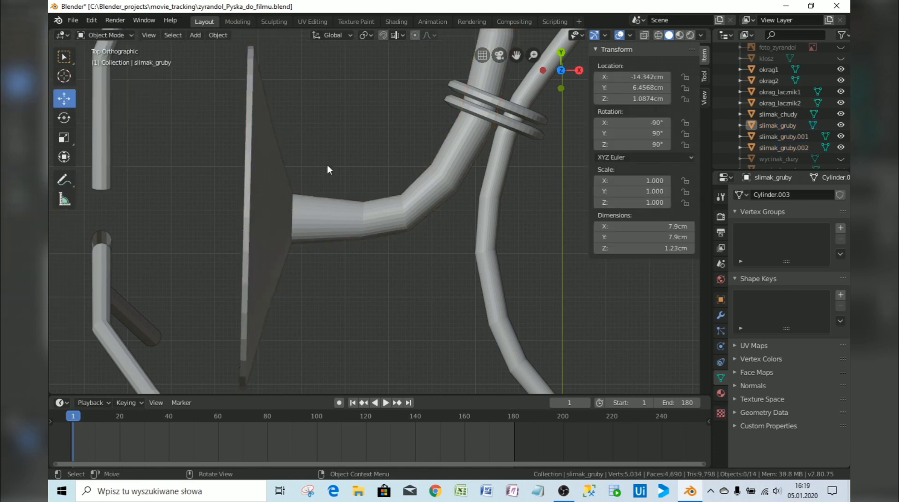
{"action": "scroll", "coordinate": [783, 110], "scroll_direction": "down", "scroll_amount": 2}
{"action": "left_click", "coordinate": [786, 103]}
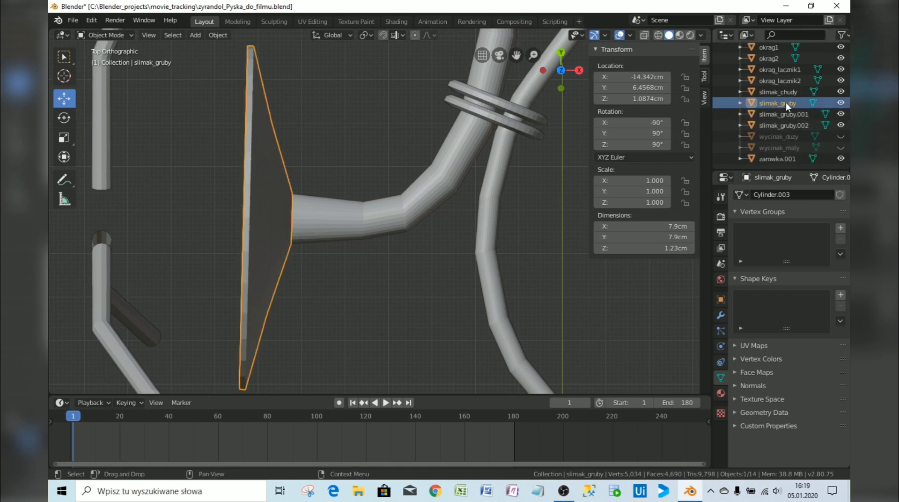
{"action": "left_click", "coordinate": [784, 113]}
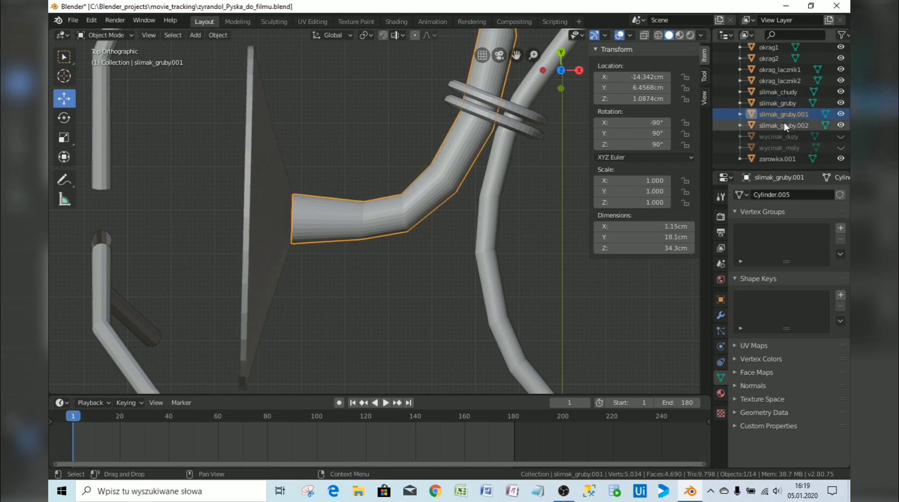
{"action": "left_click", "coordinate": [784, 125]}
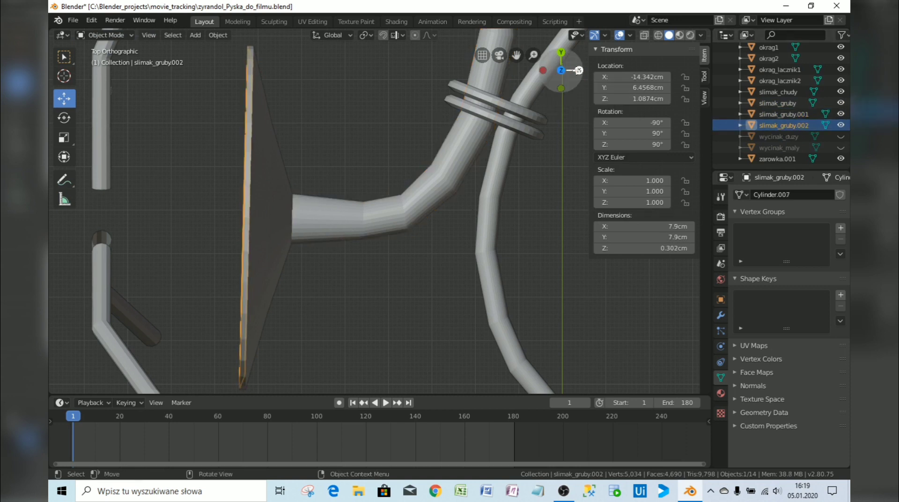
- Set the origin of the thin disc slimak_gruby.002 to its geometry and move it -0.5 cm along X
{"action": "mouse_move", "coordinate": [560, 71]}
{"action": "left_mouse_down"}
{"action": "mouse_move", "coordinate": [576, 78]}
{"action": "mouse_move", "coordinate": [533, 71]}
{"action": "mouse_move", "coordinate": [569, 71]}
{"action": "mouse_move", "coordinate": [580, 59]}
{"action": "mouse_move", "coordinate": [564, 84]}
{"action": "mouse_move", "coordinate": [567, 64]}
{"action": "left_mouse_up"}
{"action": "left_click", "coordinate": [482, 55]}
{"action": "left_click", "coordinate": [561, 81]}
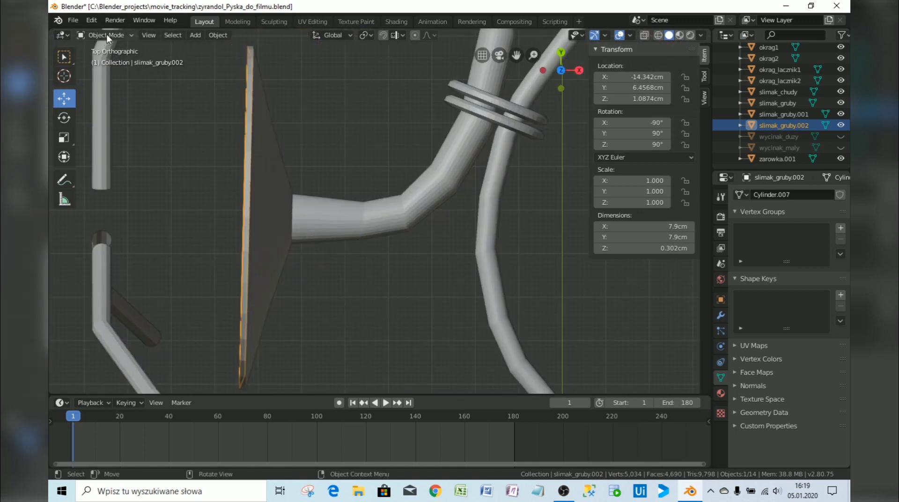
{"action": "right_click", "coordinate": [243, 205]}
{"action": "mouse_move", "coordinate": [243, 204]}
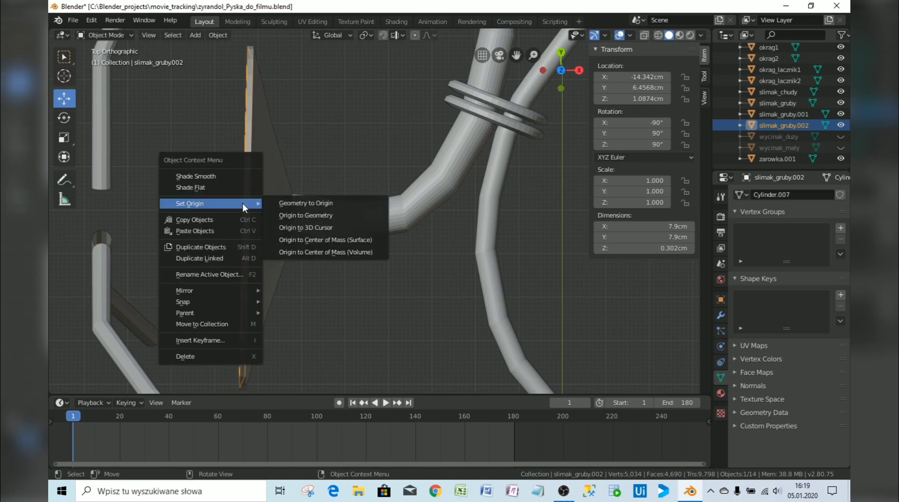
{"action": "left_click", "coordinate": [294, 217]}
{"action": "left_click_drag", "start_coordinate": [278, 220], "coordinate": [257, 216]}
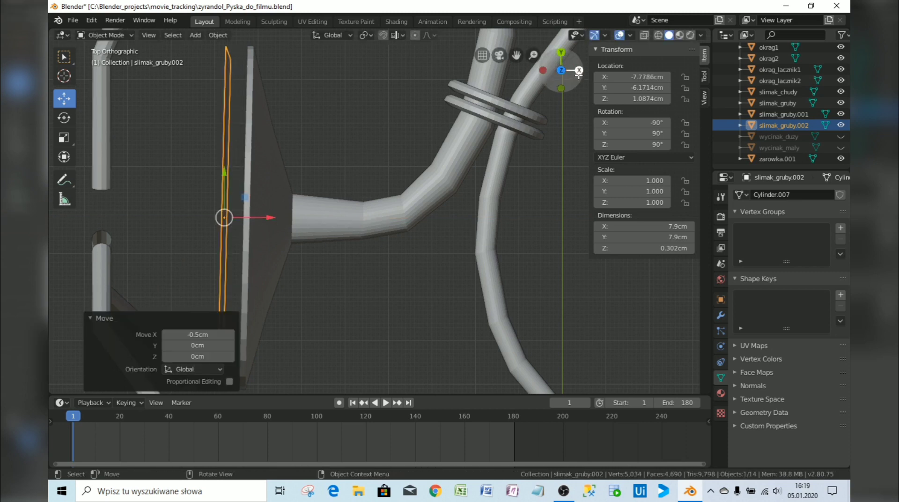
- Set the origin of the curved arm slimak_gruby.001 to its geometry
{"action": "left_click_drag", "start_coordinate": [559, 73], "coordinate": [526, 123]}
{"action": "left_click", "coordinate": [484, 54]}
{"action": "left_click", "coordinate": [356, 157]}
{"action": "right_click", "coordinate": [356, 156]}
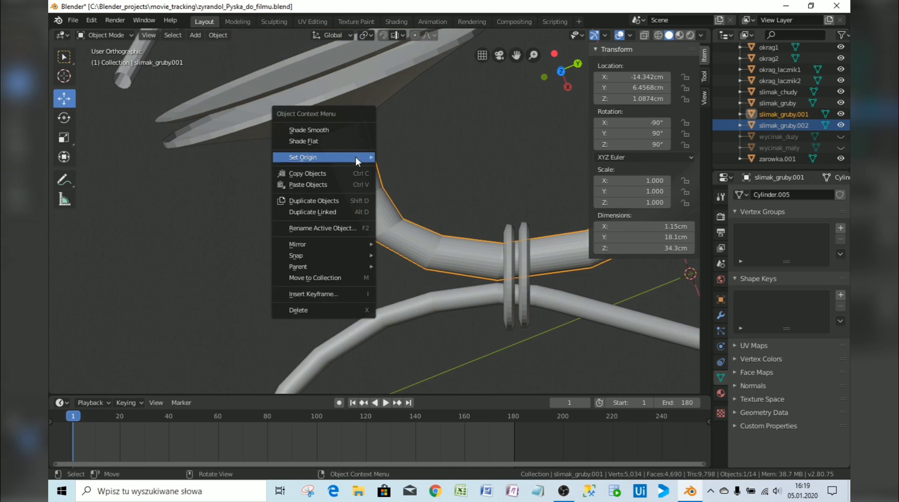
{"action": "mouse_move", "coordinate": [355, 156]}
{"action": "left_click", "coordinate": [422, 168]}
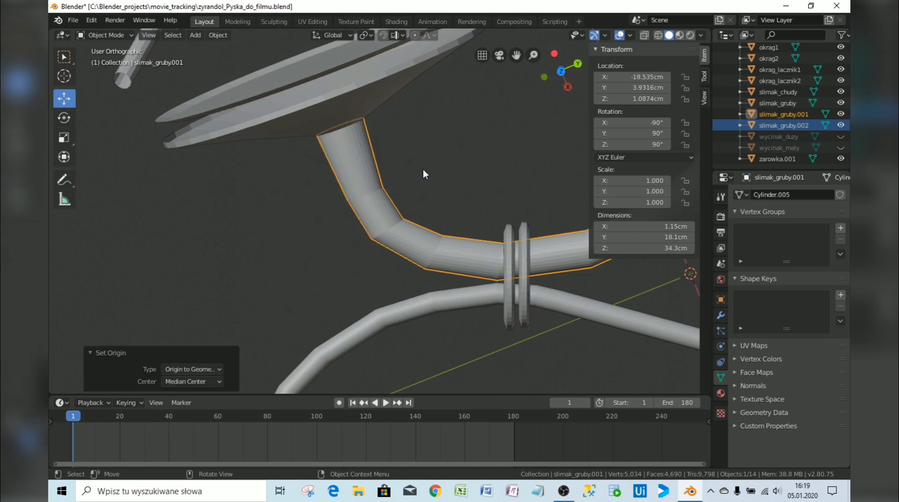
- Move the curved arm 0.92 cm along the X axis, away from the disc
{"action": "scroll", "coordinate": [431, 178], "scroll_direction": "down", "scroll_amount": 5}
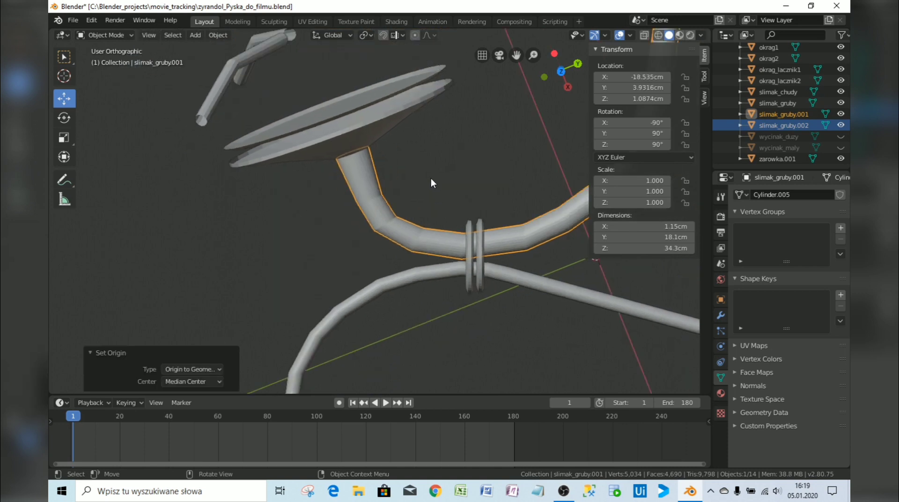
{"action": "scroll", "coordinate": [431, 178], "scroll_direction": "down", "scroll_amount": 1}
{"action": "left_click_drag", "start_coordinate": [517, 56], "coordinate": [455, 145]}
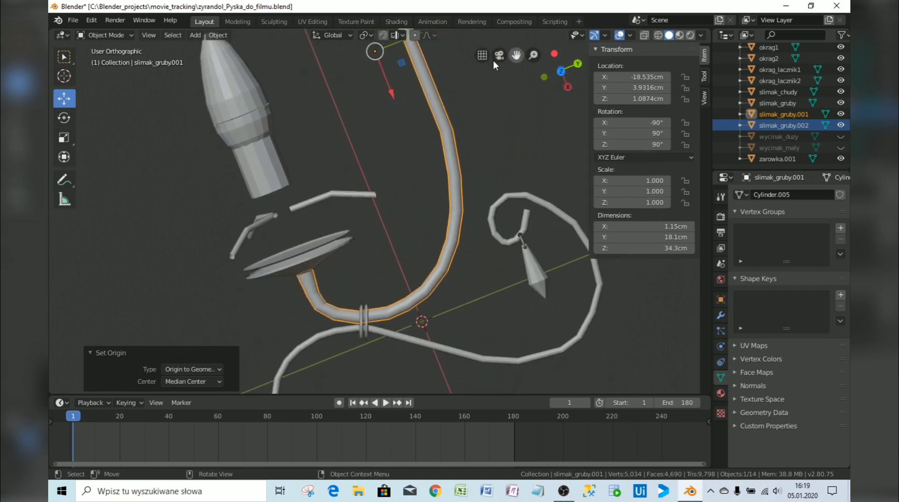
{"action": "left_click_drag", "start_coordinate": [388, 78], "coordinate": [390, 95]}
- Set the origin of the conical disc slimak_gruby to its geometry and nudge it along the X axis
{"action": "scroll", "coordinate": [285, 285], "scroll_direction": "up", "scroll_amount": 4}
{"action": "left_click_drag", "start_coordinate": [514, 55], "coordinate": [630, 0]}
{"action": "scroll", "coordinate": [361, 183], "scroll_direction": "up", "scroll_amount": 2}
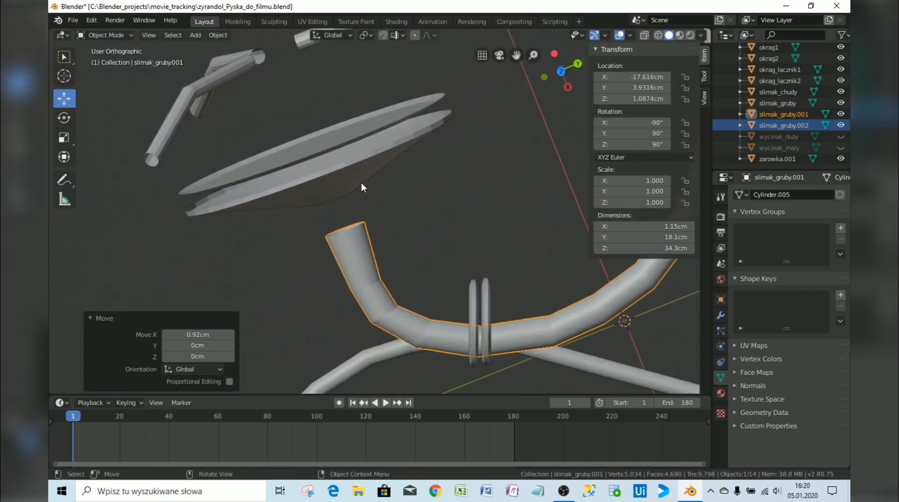
{"action": "left_click", "coordinate": [334, 177]}
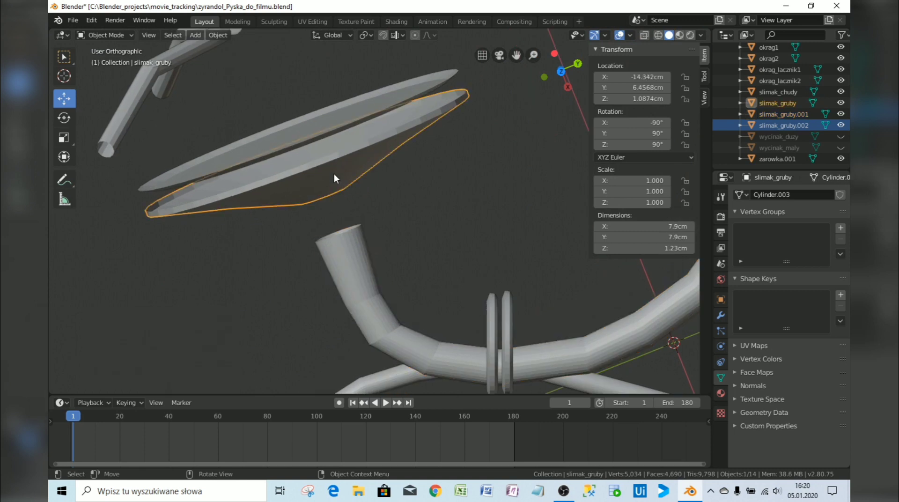
{"action": "right_click", "coordinate": [344, 171]}
{"action": "mouse_move", "coordinate": [344, 172]}
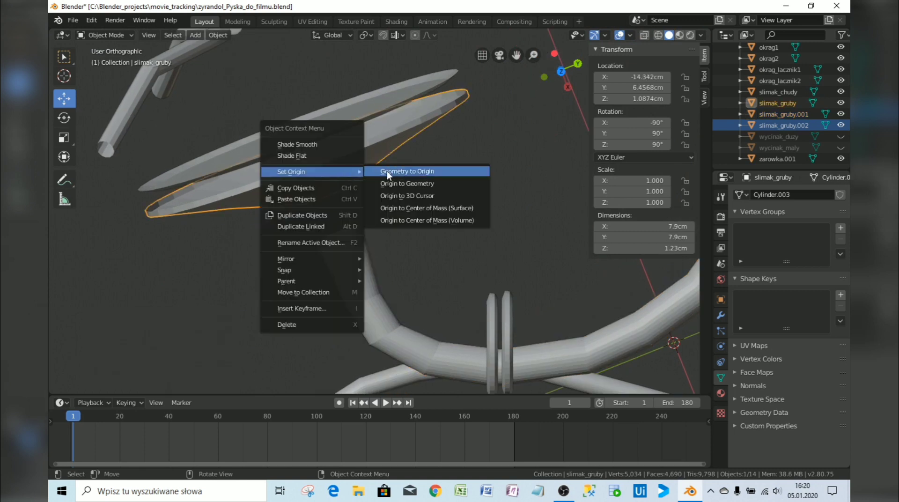
{"action": "left_click", "coordinate": [405, 184]}
{"action": "mouse_move", "coordinate": [323, 195]}
{"action": "left_mouse_down"}
{"action": "mouse_move", "coordinate": [333, 220]}
{"action": "mouse_move", "coordinate": [326, 189]}
{"action": "left_mouse_up"}
- Check the separated disc and arm parts by selecting each, and shift slimak_gruby.002 by -0.0238 cm along X
{"action": "left_click", "coordinate": [400, 87]}
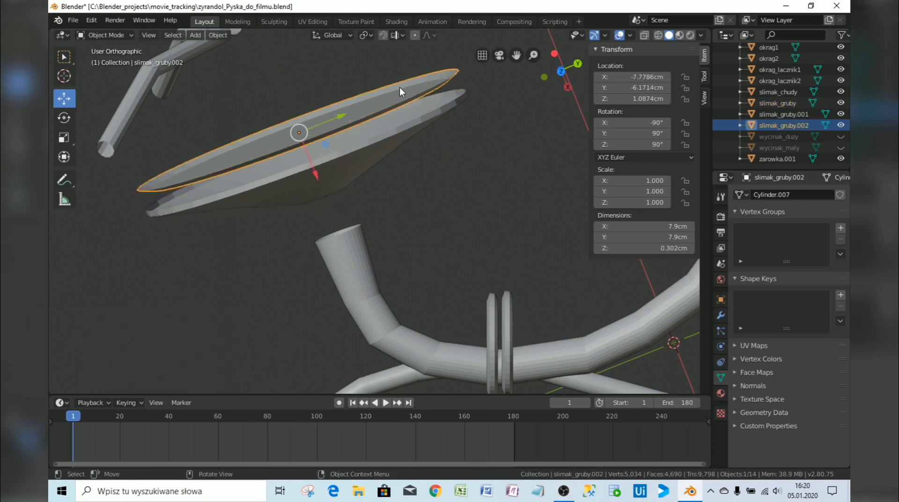
{"action": "left_click", "coordinate": [393, 133]}
{"action": "left_click", "coordinate": [341, 245]}
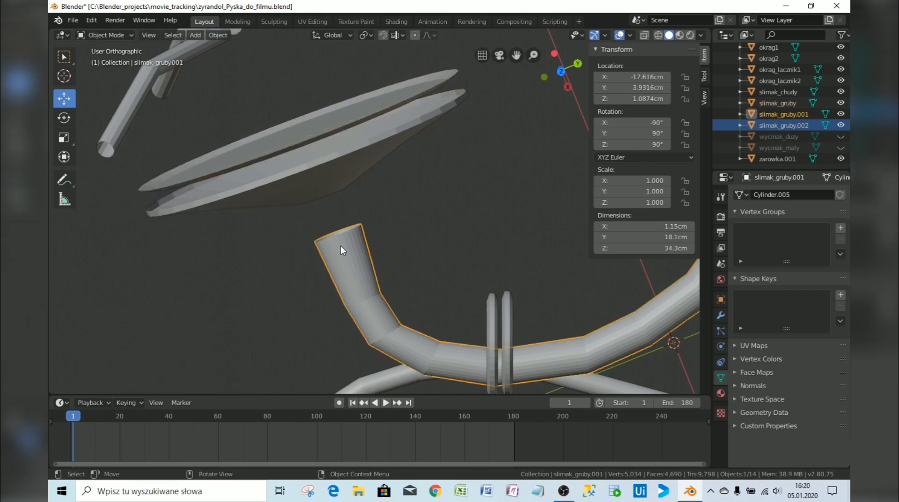
{"action": "left_click", "coordinate": [290, 133]}
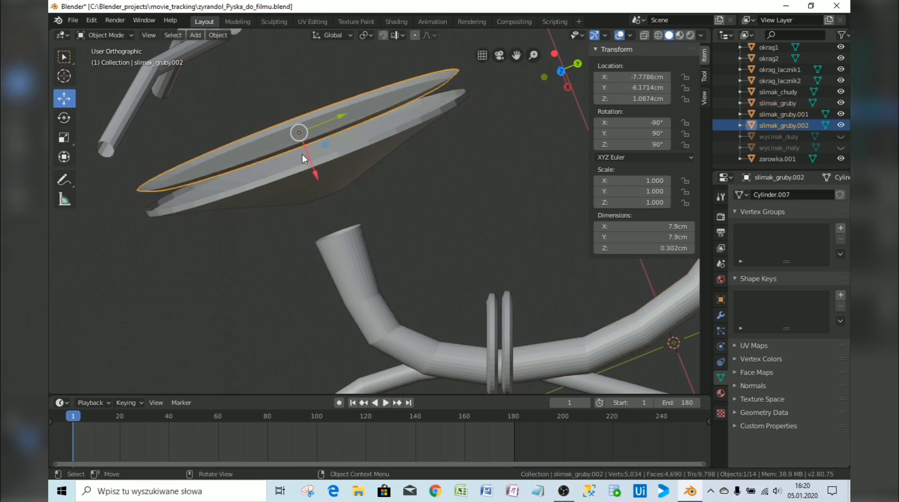
{"action": "mouse_move", "coordinate": [308, 156]}
{"action": "left_mouse_down"}
{"action": "mouse_move", "coordinate": [328, 206]}
{"action": "mouse_move", "coordinate": [312, 153]}
{"action": "left_mouse_up"}
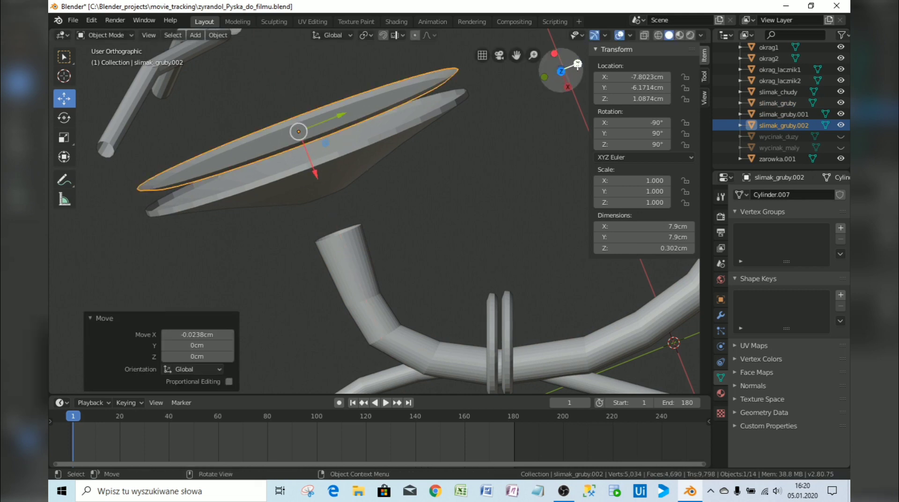
- Switch to the Animation workspace, deselect the model, and play the timeline through the camera view before stopping playback
{"action": "left_click", "coordinate": [563, 68]}
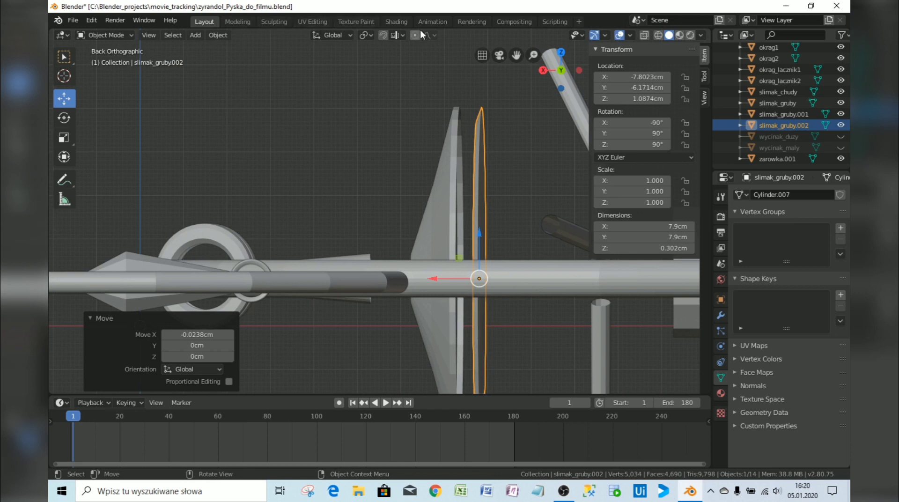
{"action": "left_click", "coordinate": [433, 22]}
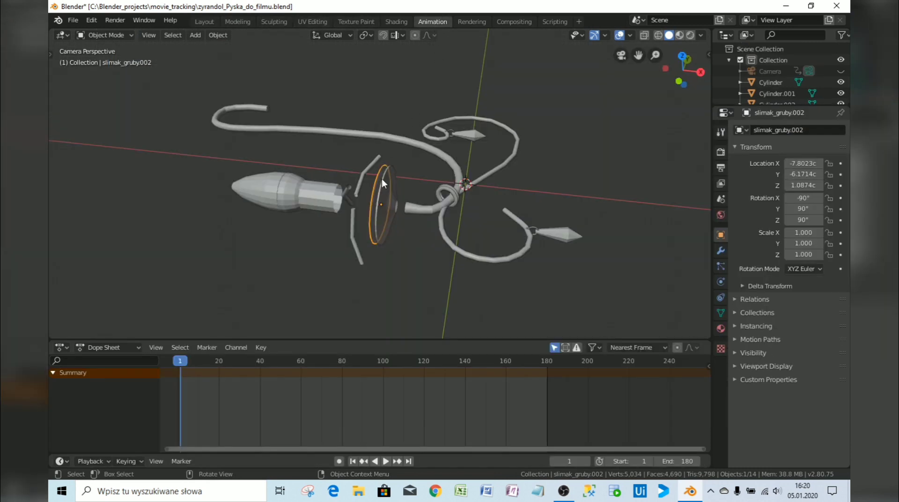
{"action": "left_click", "coordinate": [321, 234]}
{"action": "left_click", "coordinate": [387, 463]}
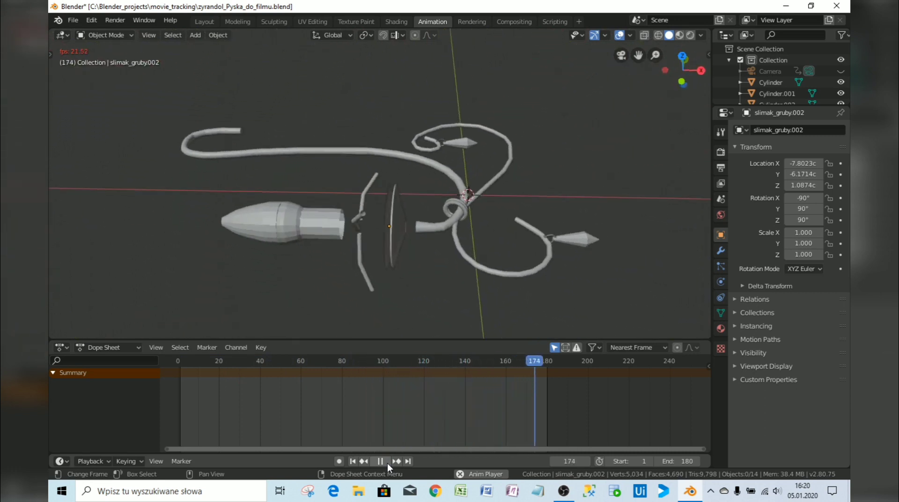
{"action": "left_click", "coordinate": [387, 463]}
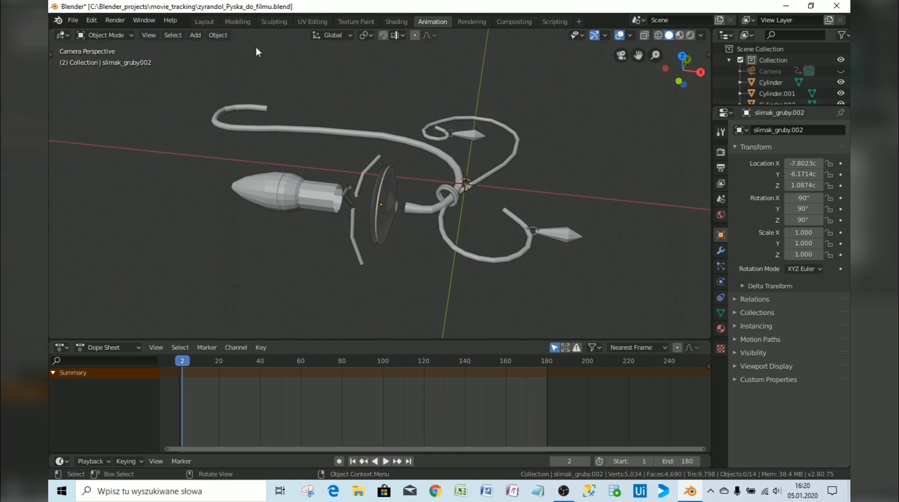
- In the Layout workspace's top view, rotate the upper bent rod Cylinder by 43.1° about Z and move it -0.509 cm in X and 1.17 cm in Y
{"action": "left_click", "coordinate": [208, 21]}
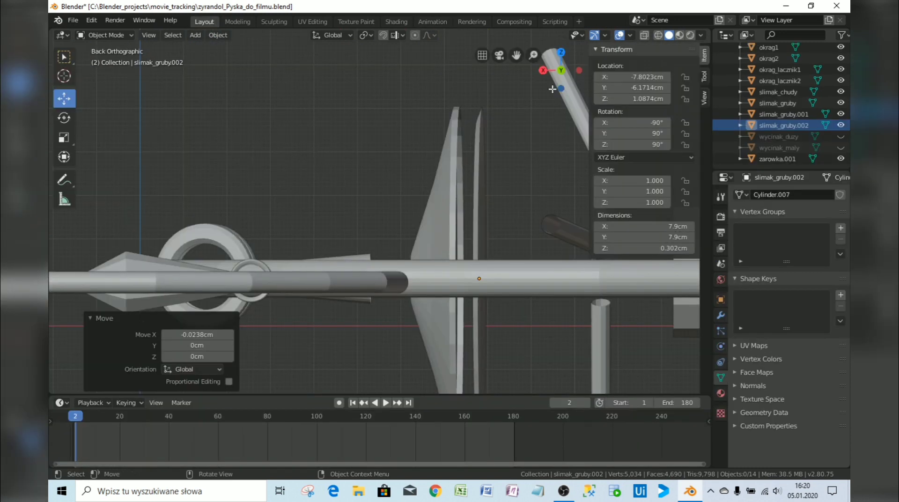
{"action": "left_click", "coordinate": [561, 52]}
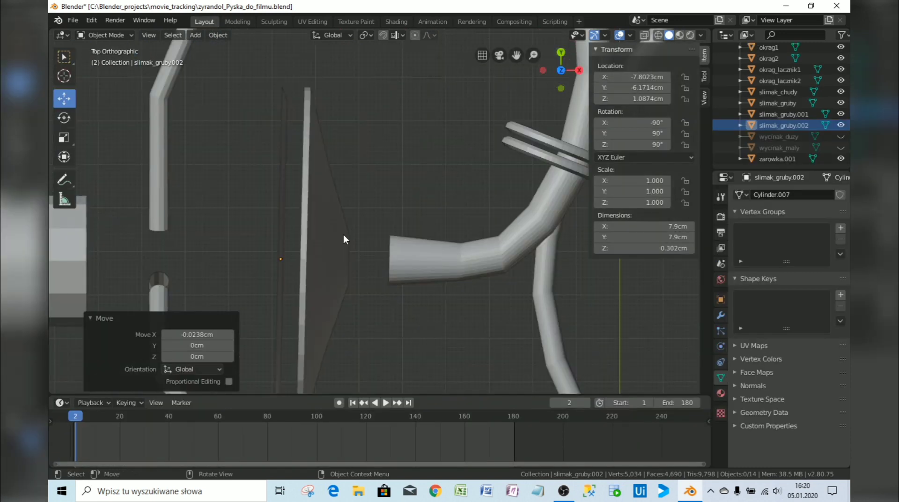
{"action": "scroll", "coordinate": [336, 230], "scroll_direction": "down", "scroll_amount": 3}
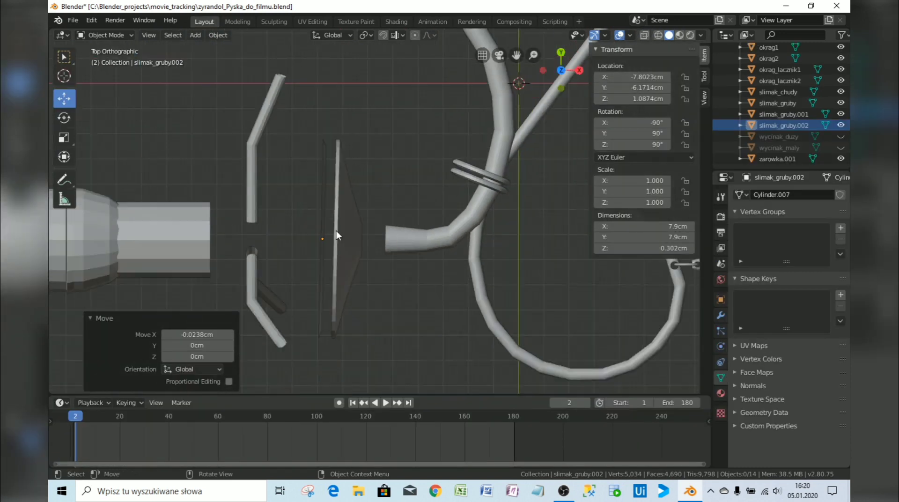
{"action": "left_click", "coordinate": [257, 135]}
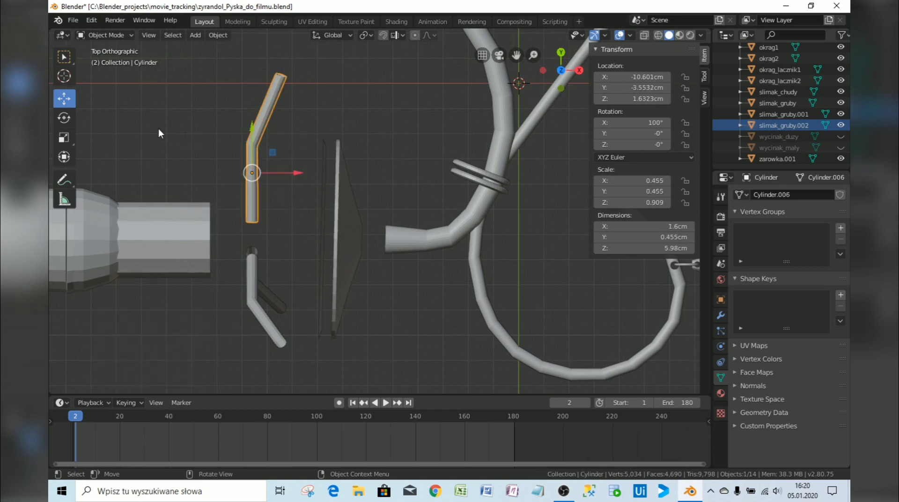
{"action": "left_click", "coordinate": [66, 116]}
{"action": "left_click_drag", "start_coordinate": [372, 125], "coordinate": [375, 215]}
{"action": "left_click", "coordinate": [65, 98]}
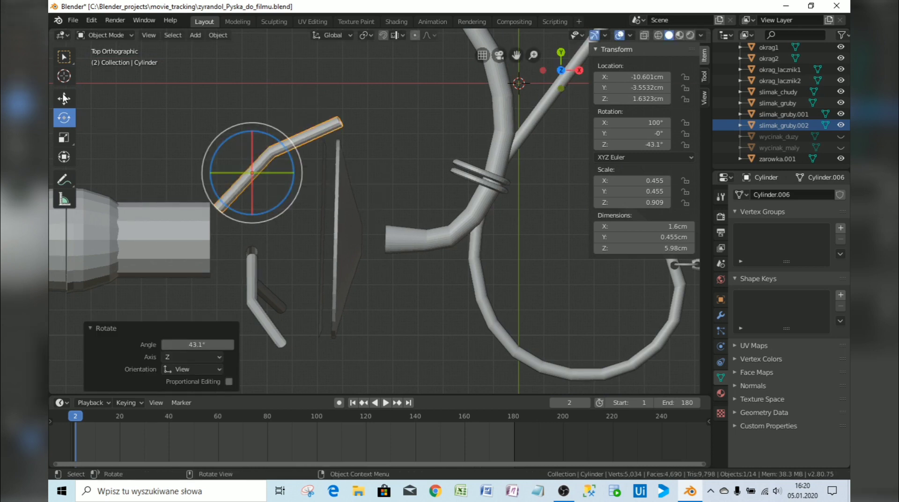
{"action": "left_click_drag", "start_coordinate": [252, 171], "coordinate": [239, 144]}
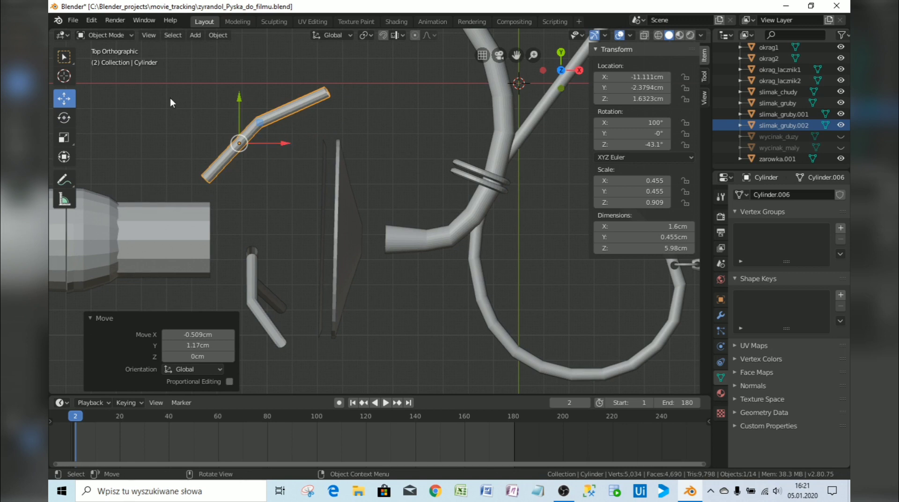
- In Edit Mode, select the face loop of the bent rod's lower segment and split it from the upper segment
{"action": "scroll", "coordinate": [241, 131], "scroll_direction": "up", "scroll_amount": 3}
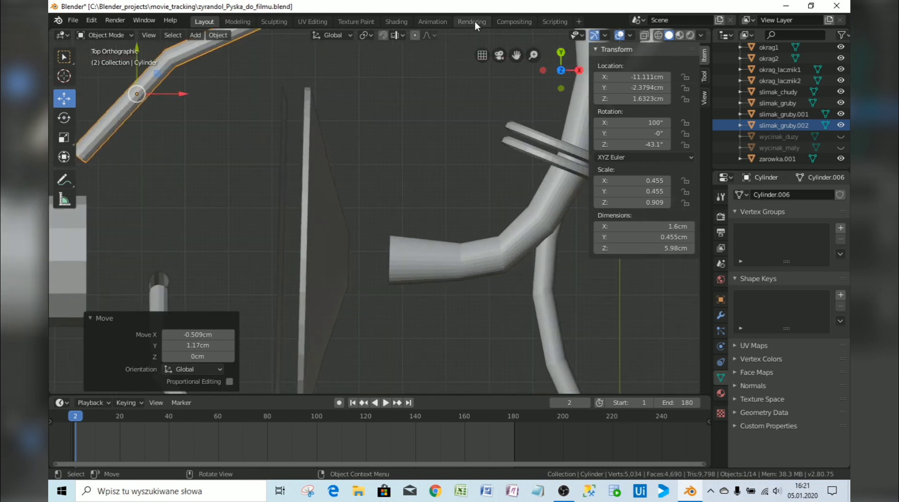
{"action": "left_click_drag", "start_coordinate": [516, 55], "coordinate": [593, 149]}
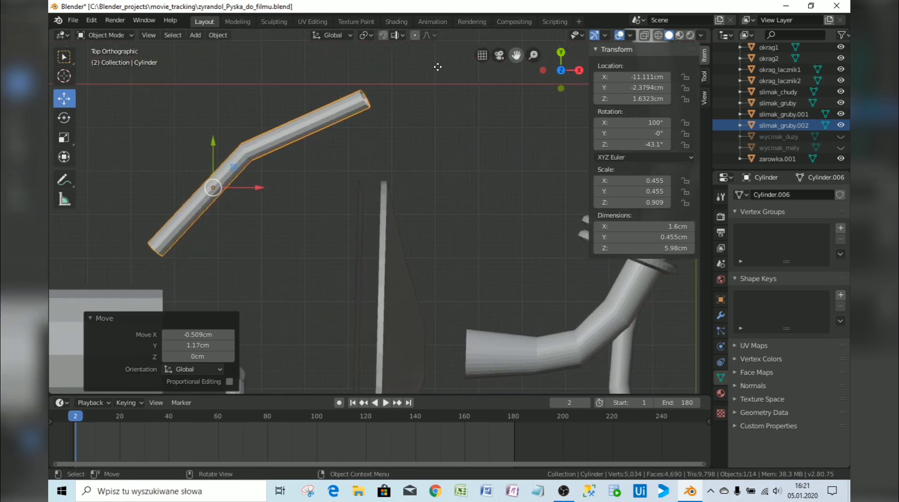
{"action": "left_click", "coordinate": [114, 35]}
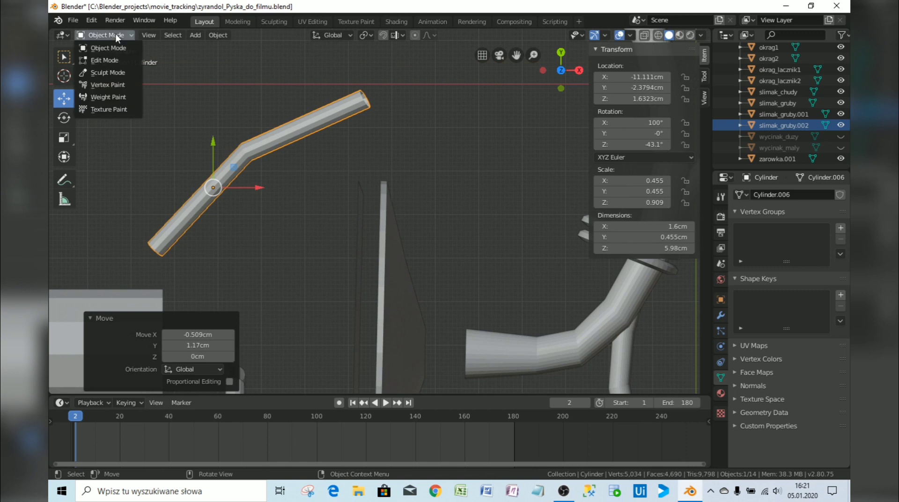
{"action": "left_click", "coordinate": [102, 59]}
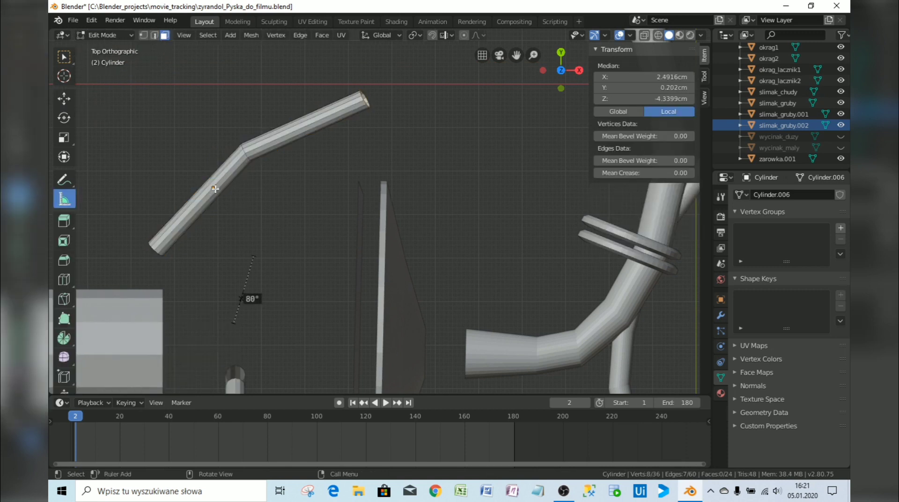
{"action": "left_click", "coordinate": [221, 178], "text": "alt"}
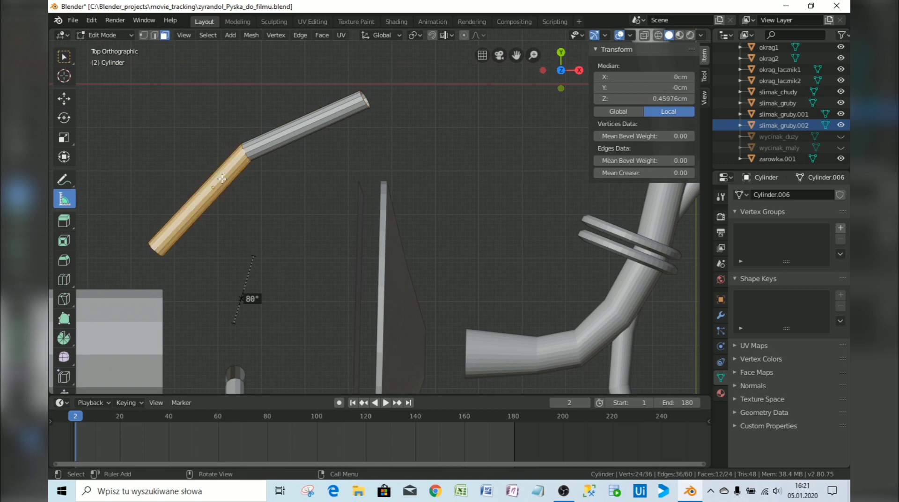
{"action": "right_click", "coordinate": [222, 179]}
{"action": "left_click", "coordinate": [180, 235]}
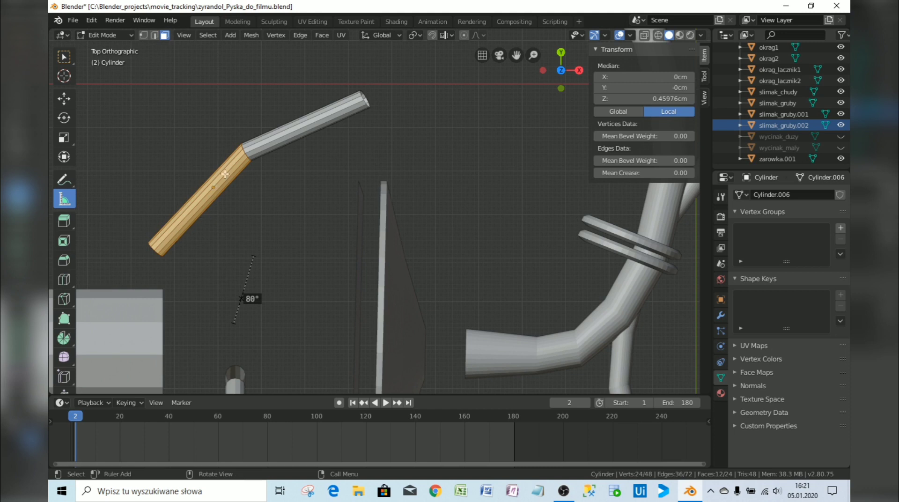
- Separate the split rod mesh into objects by loose parts and return to Object Mode
{"action": "right_click", "coordinate": [224, 174]}
{"action": "mouse_move", "coordinate": [202, 246]}
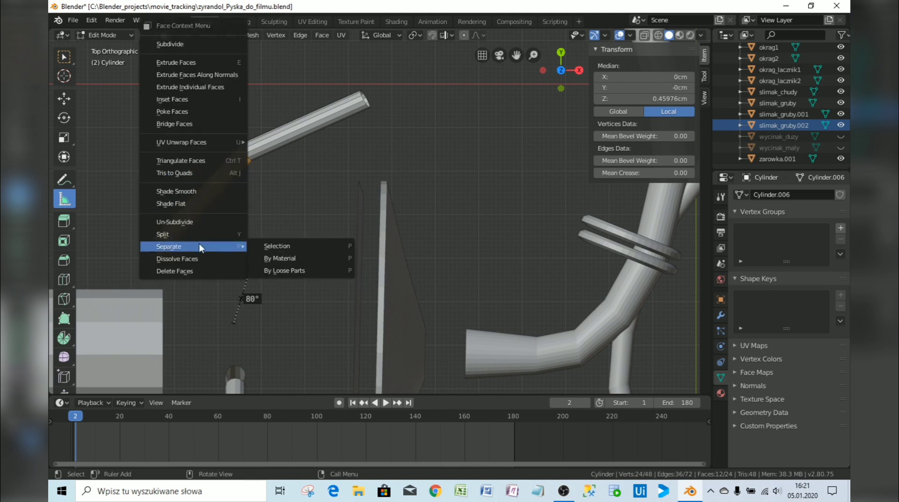
{"action": "left_click", "coordinate": [294, 271]}
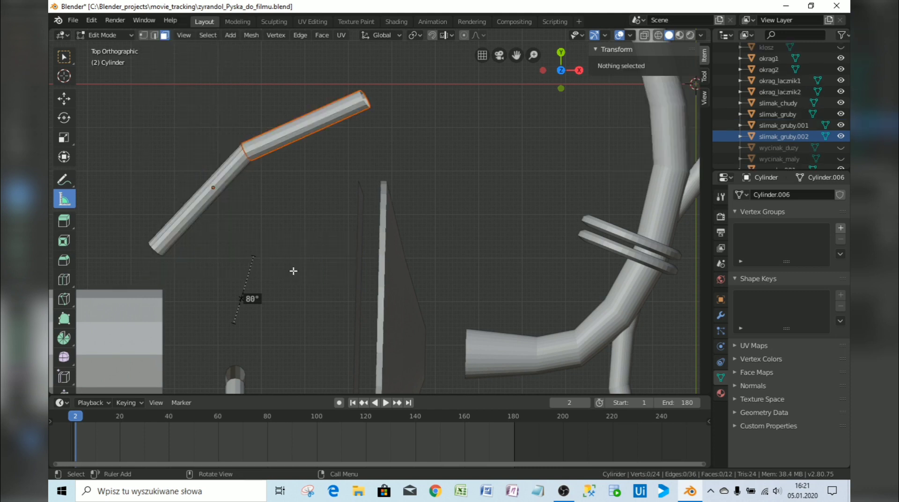
{"action": "left_click", "coordinate": [104, 35]}
{"action": "left_click", "coordinate": [100, 47]}
- Select the cylinder parts one by one to identify the separated segments, and move the lower rod segment 1.81 cm along X
{"action": "left_click", "coordinate": [287, 154]}
{"action": "left_click", "coordinate": [278, 140]}
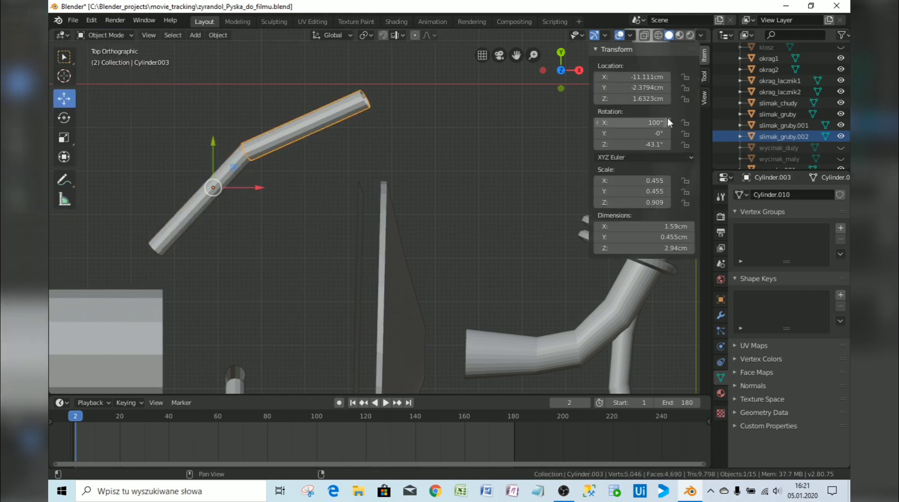
{"action": "scroll", "coordinate": [768, 133], "scroll_direction": "down", "scroll_amount": 1}
{"action": "scroll", "coordinate": [768, 132], "scroll_direction": "up", "scroll_amount": 8}
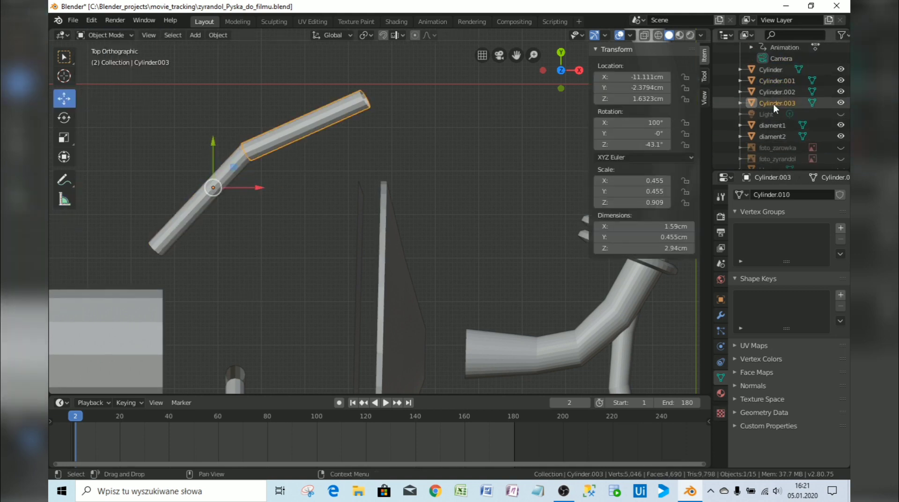
{"action": "left_click", "coordinate": [780, 82]}
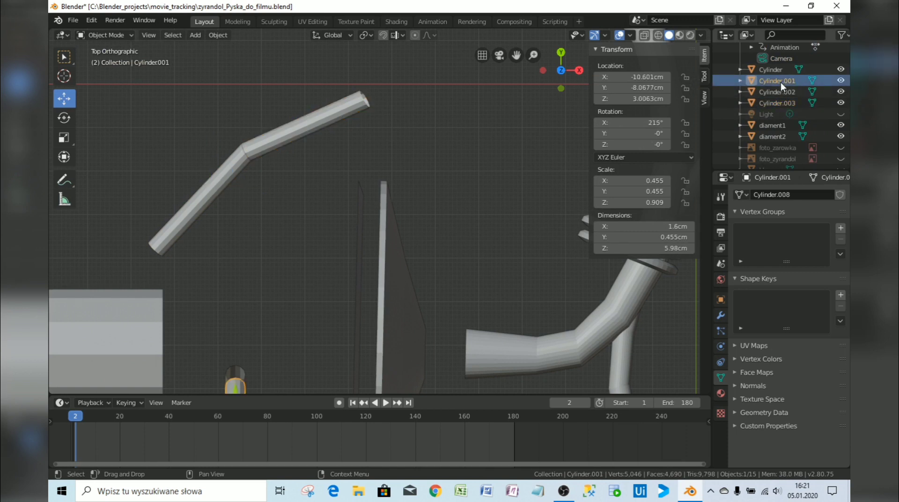
{"action": "left_click", "coordinate": [780, 91]}
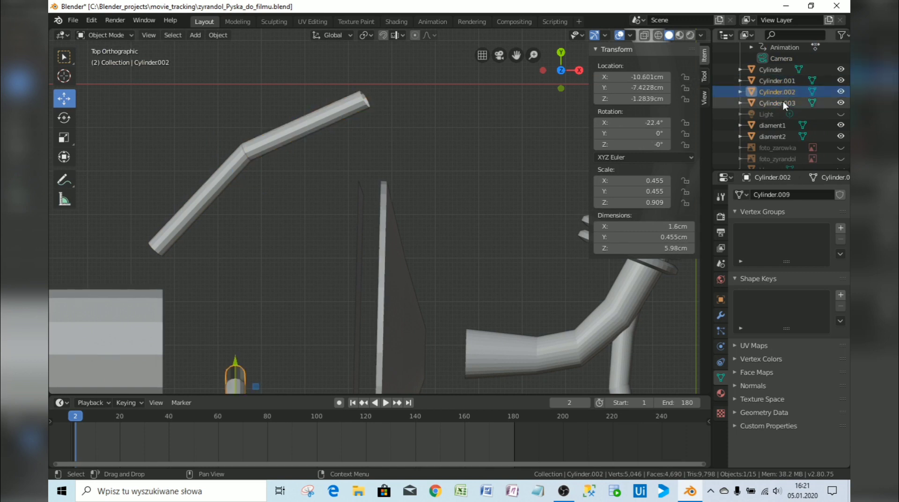
{"action": "left_click", "coordinate": [783, 102]}
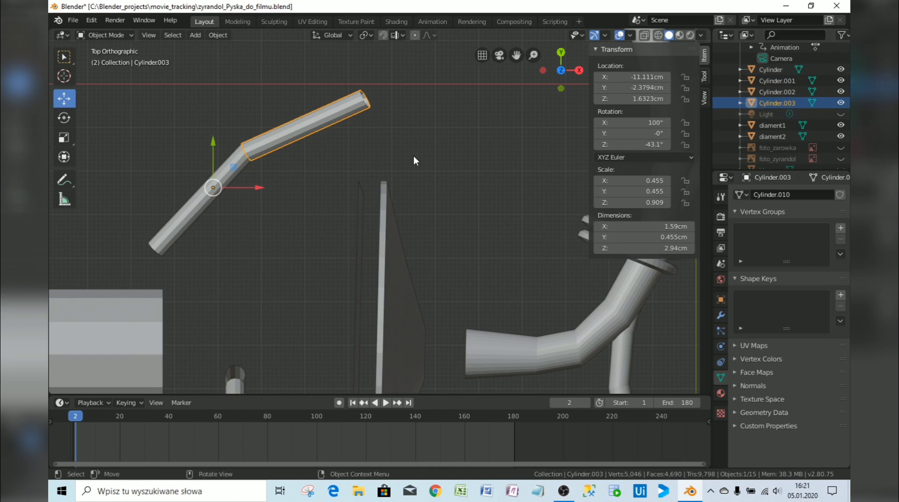
{"action": "left_click", "coordinate": [198, 202]}
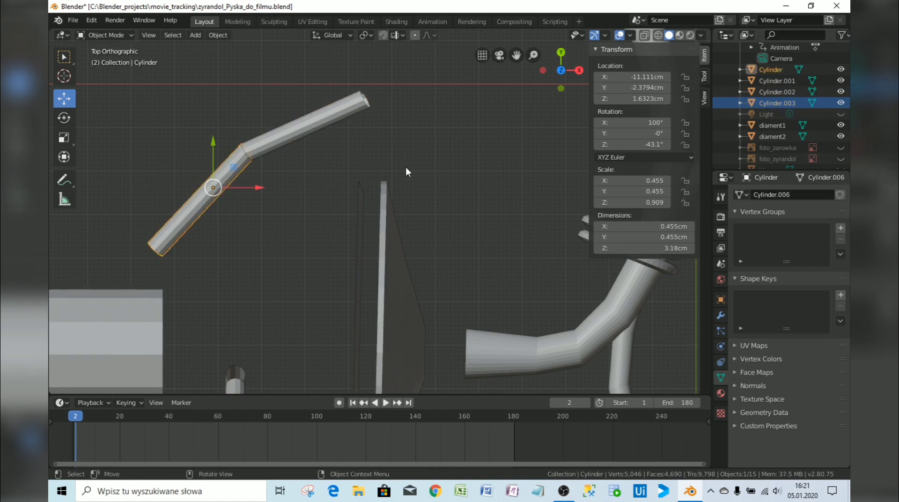
{"action": "left_click_drag", "start_coordinate": [241, 192], "coordinate": [320, 191]}
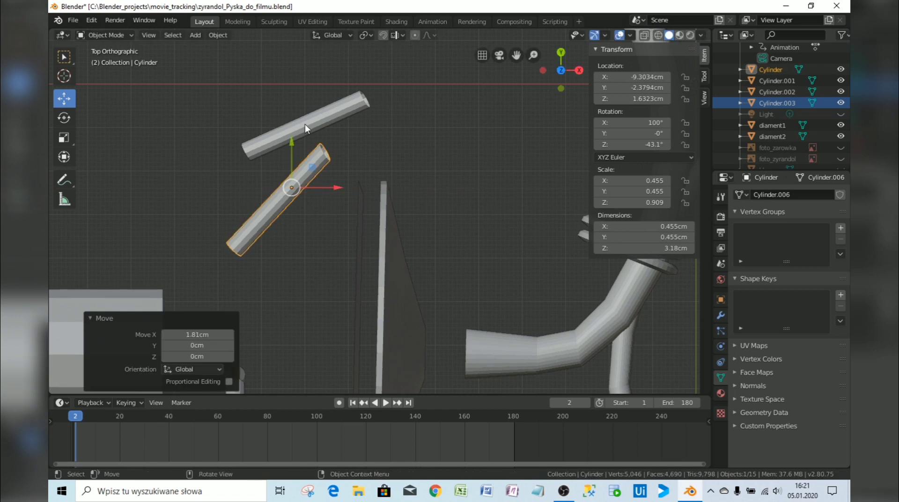
- Set the origin of the upper rod segment Cylinder.003 to its geometry and nudge it along the X axis
{"action": "left_click", "coordinate": [304, 126]}
{"action": "right_click", "coordinate": [285, 136]}
{"action": "mouse_move", "coordinate": [286, 136]}
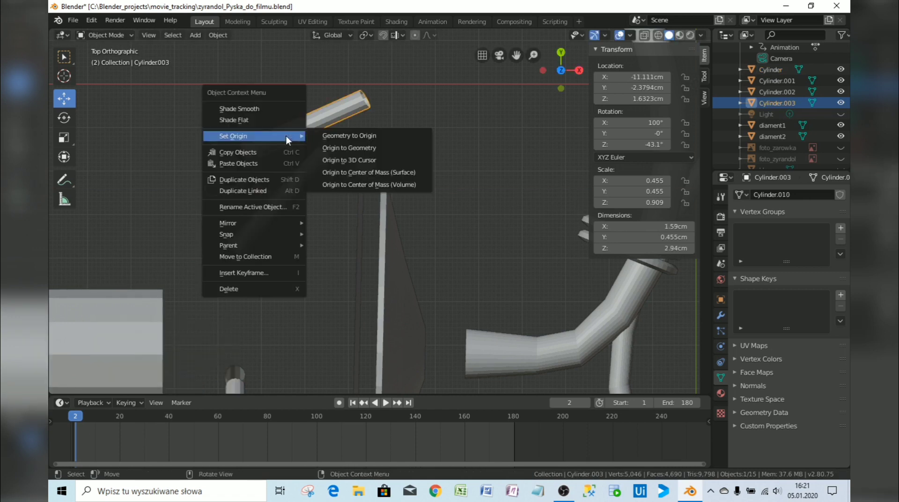
{"action": "left_click", "coordinate": [347, 147]}
{"action": "left_click_drag", "start_coordinate": [332, 125], "coordinate": [290, 126]}
- Move the lower rod segment -1.83 cm along X and, with snapping enabled, close the gap between the two segments
{"action": "left_click", "coordinate": [307, 171]}
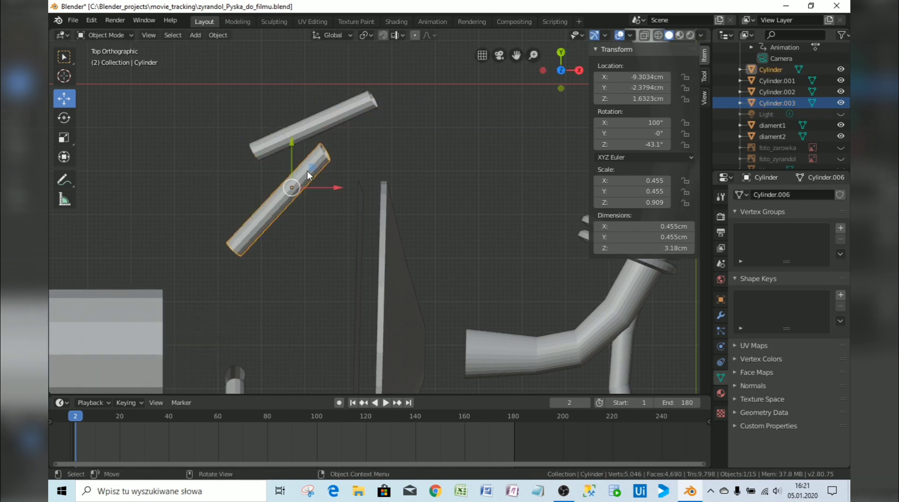
{"action": "left_click_drag", "start_coordinate": [320, 187], "coordinate": [240, 181]}
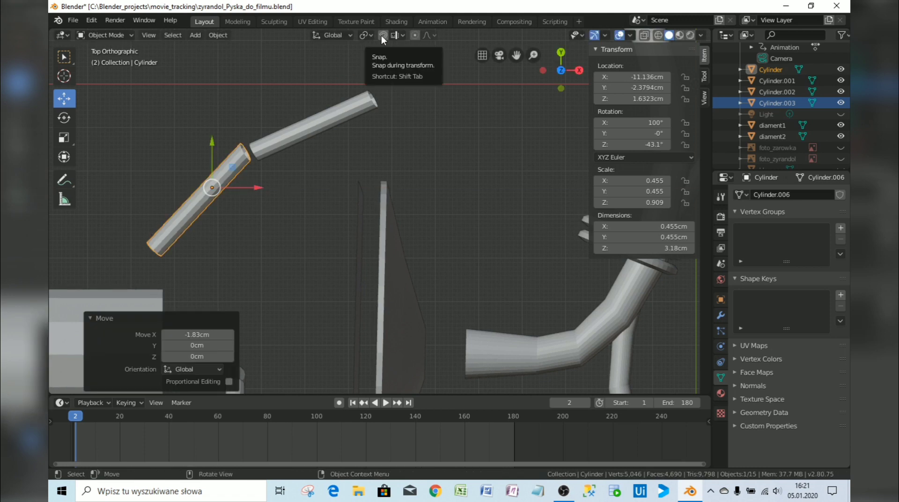
{"action": "left_click", "coordinate": [382, 35]}
{"action": "left_click_drag", "start_coordinate": [240, 185], "coordinate": [250, 186]}
{"action": "left_click", "coordinate": [282, 134]}
{"action": "left_click_drag", "start_coordinate": [347, 122], "coordinate": [352, 122]}
{"action": "left_click", "coordinate": [313, 175]}
- Join the upper and lower rod segments into one object and rotate it by -15.9° about Z
{"action": "left_click", "coordinate": [274, 148]}
{"action": "left_click", "coordinate": [244, 171], "text": "shift"}
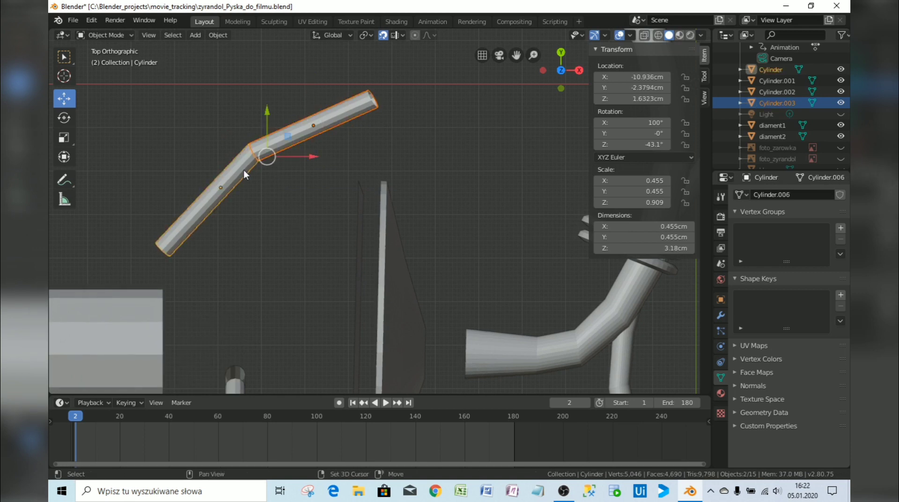
{"action": "right_click", "coordinate": [244, 171]}
{"action": "mouse_move", "coordinate": [225, 172]}
{"action": "left_click", "coordinate": [192, 181]}
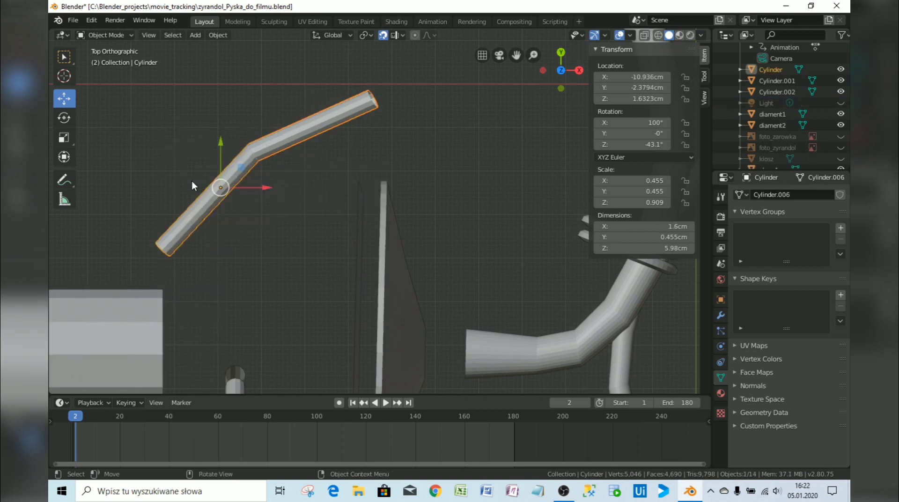
{"action": "left_click", "coordinate": [64, 117]}
{"action": "left_click_drag", "start_coordinate": [363, 217], "coordinate": [331, 180]}
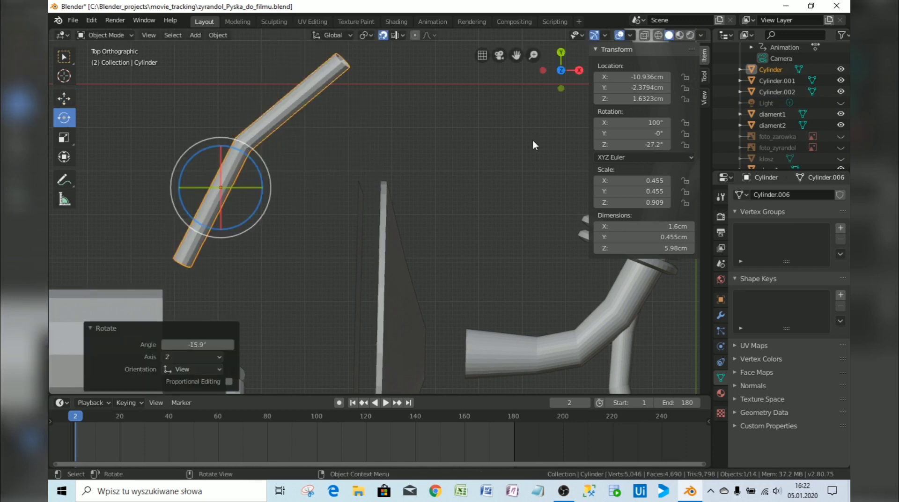
- Select the rod Cylinder.001 and rotate it by 31.3° about Z in the top view
{"action": "left_click", "coordinate": [774, 80]}
{"action": "scroll", "coordinate": [562, 196], "scroll_direction": "down", "scroll_amount": 1}
{"action": "scroll", "coordinate": [529, 213], "scroll_direction": "down", "scroll_amount": 3}
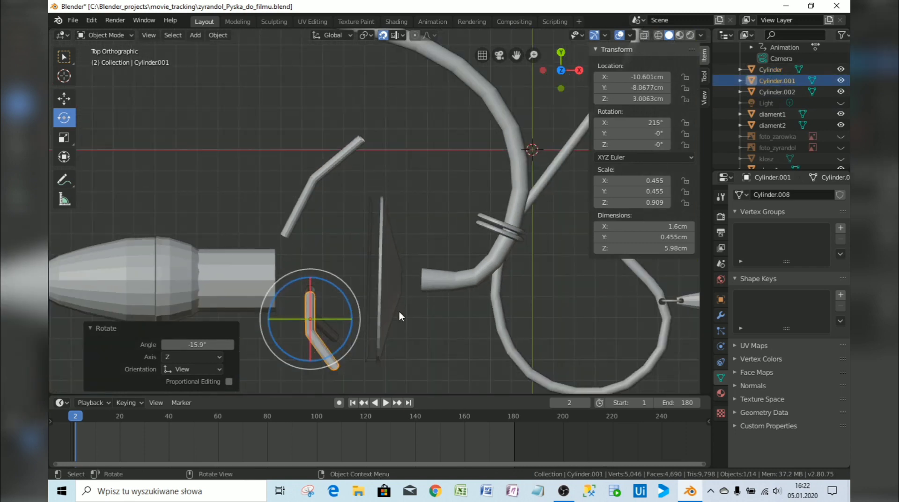
{"action": "key", "text": "r"}
{"action": "left_click", "coordinate": [470, 325]}
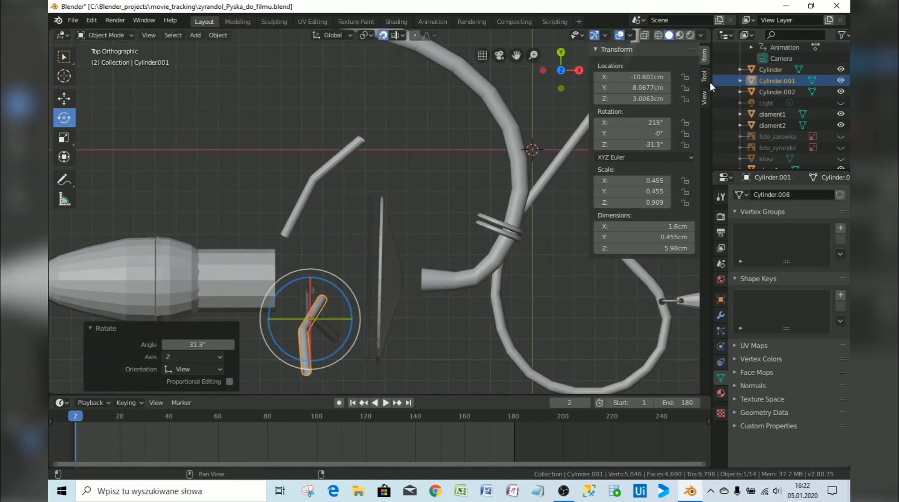
- Select the rod Cylinder.002 and rotate it about Z in the top view
{"action": "left_click", "coordinate": [780, 91]}
{"action": "key", "text": "r"}
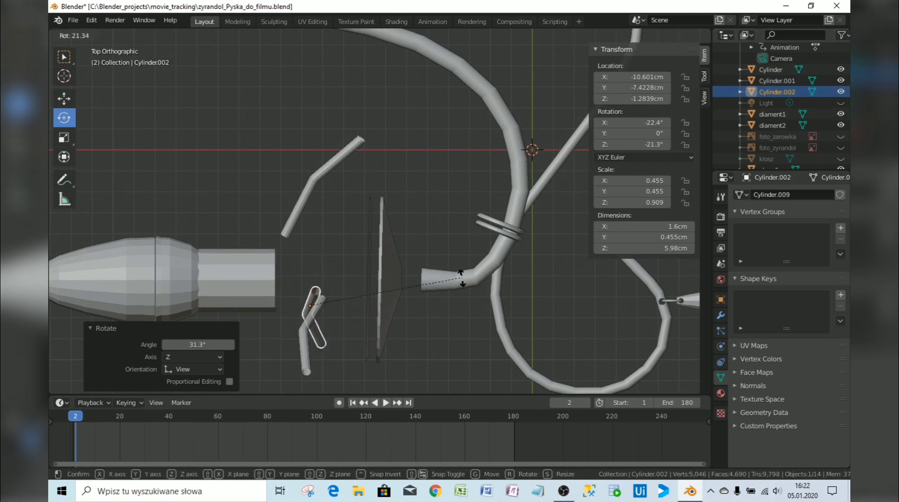